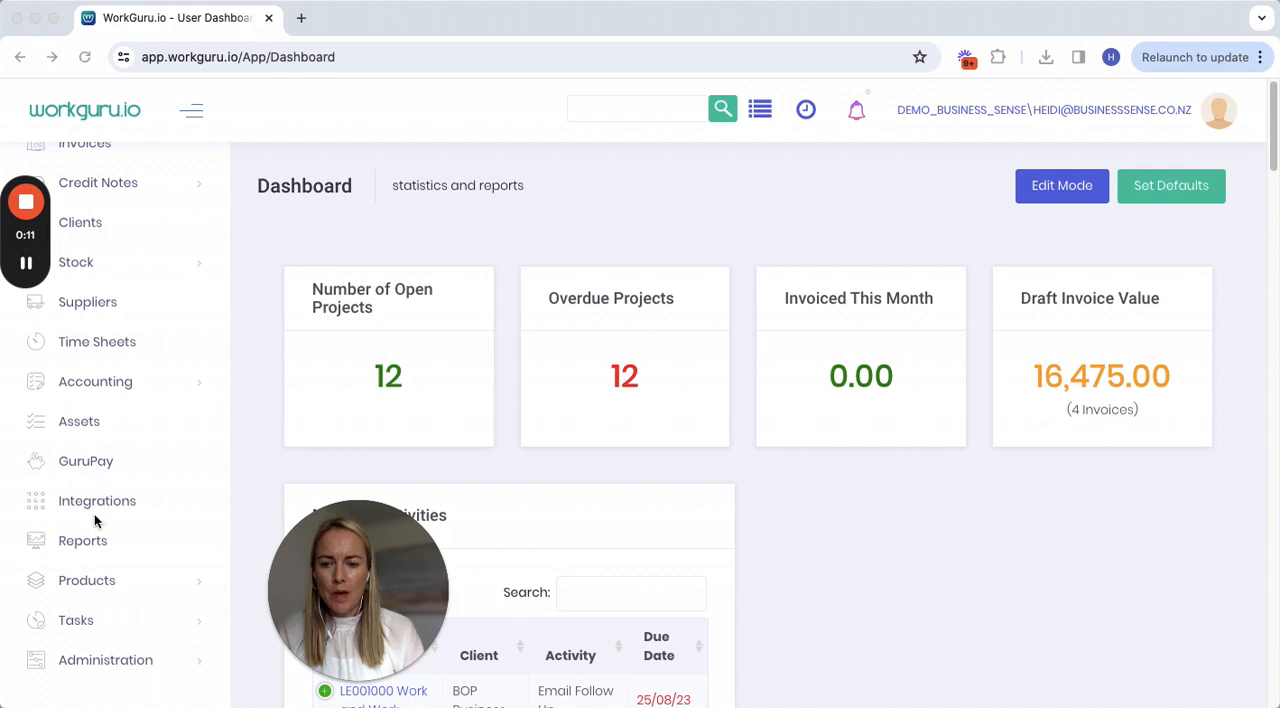
# Open the Reports page and show the Projects report category.
pyautogui.click(74, 544)
pyautogui.click(80, 545)
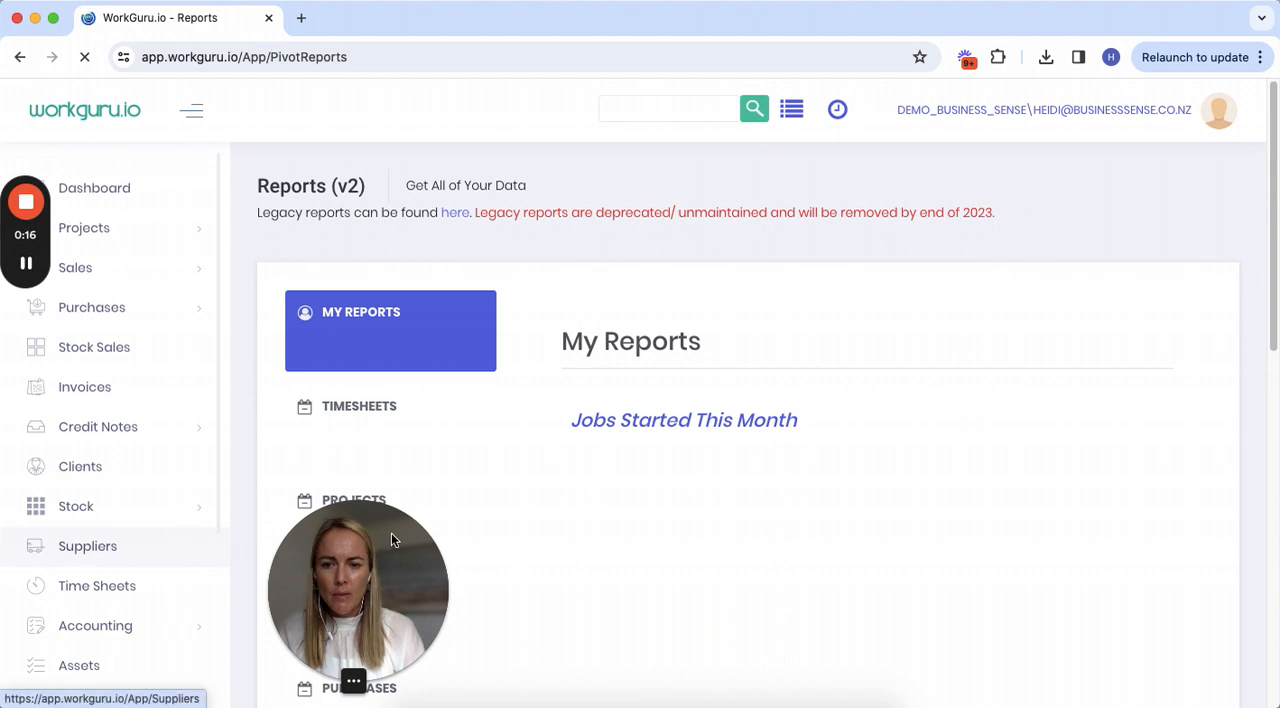
pyautogui.moveTo(286, 539); pyautogui.dragTo(125, 545)
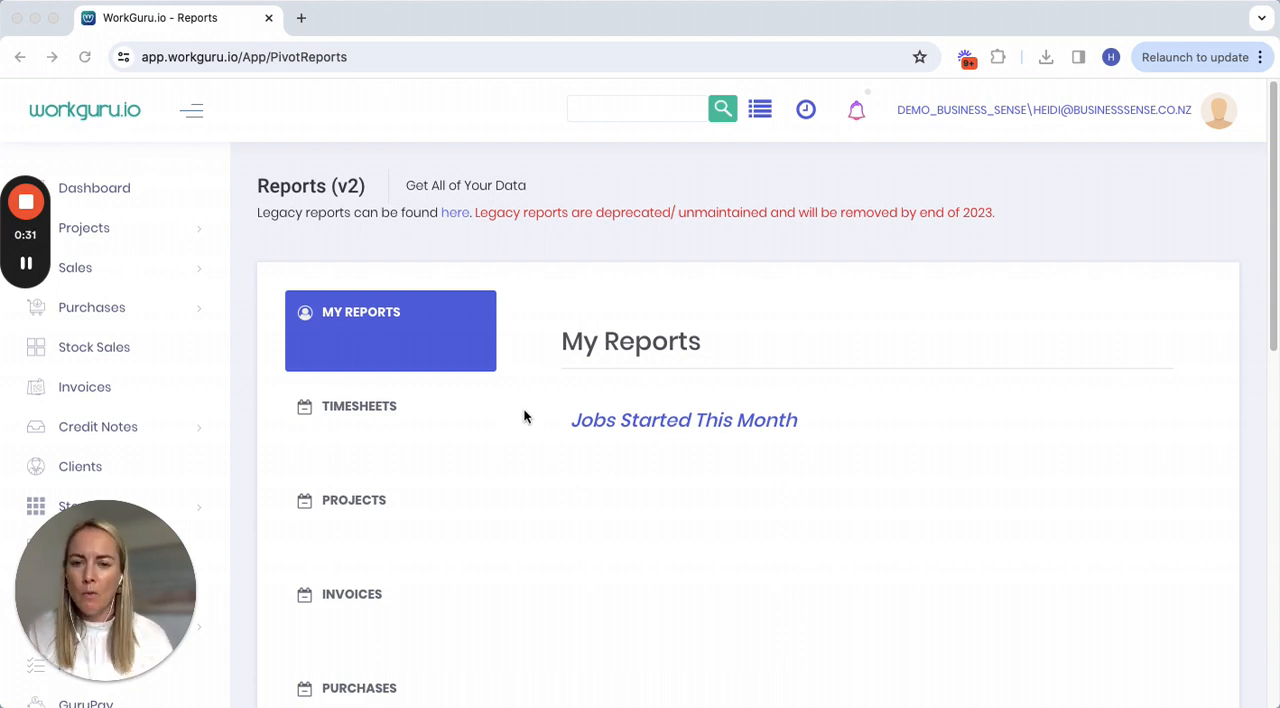
pyautogui.scroll(-3, 545, 452)
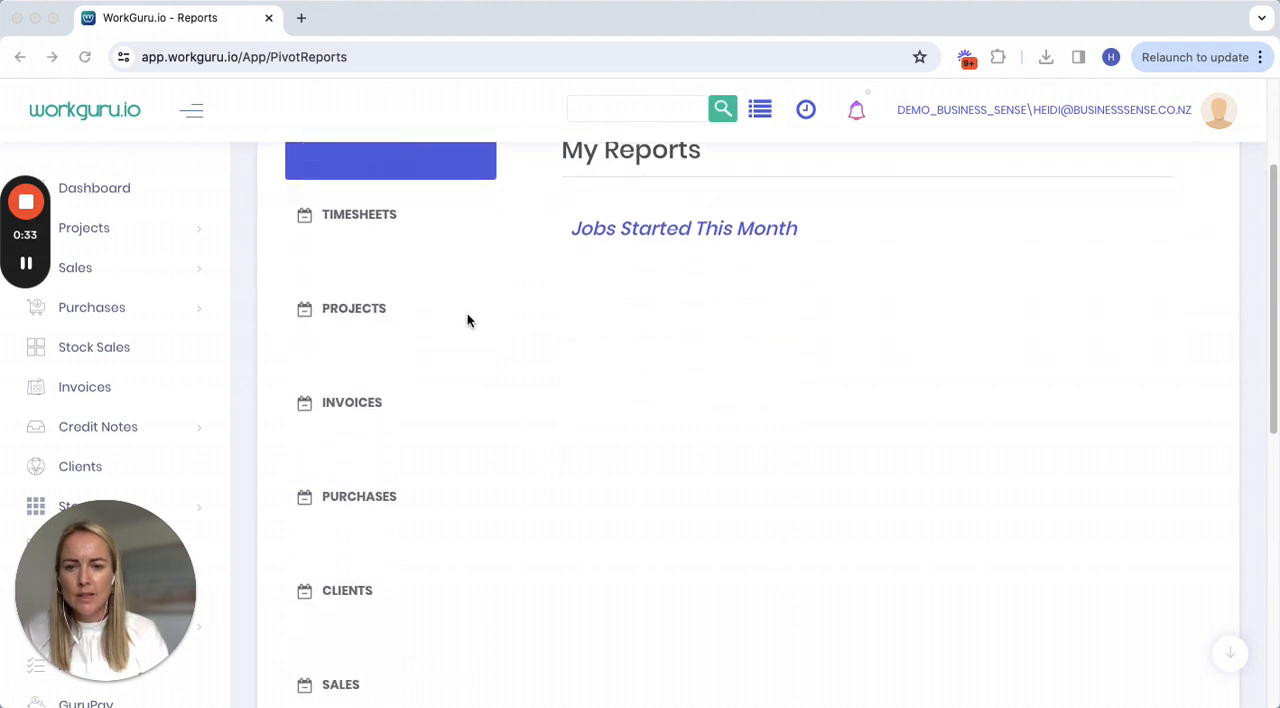
pyautogui.click(345, 311)
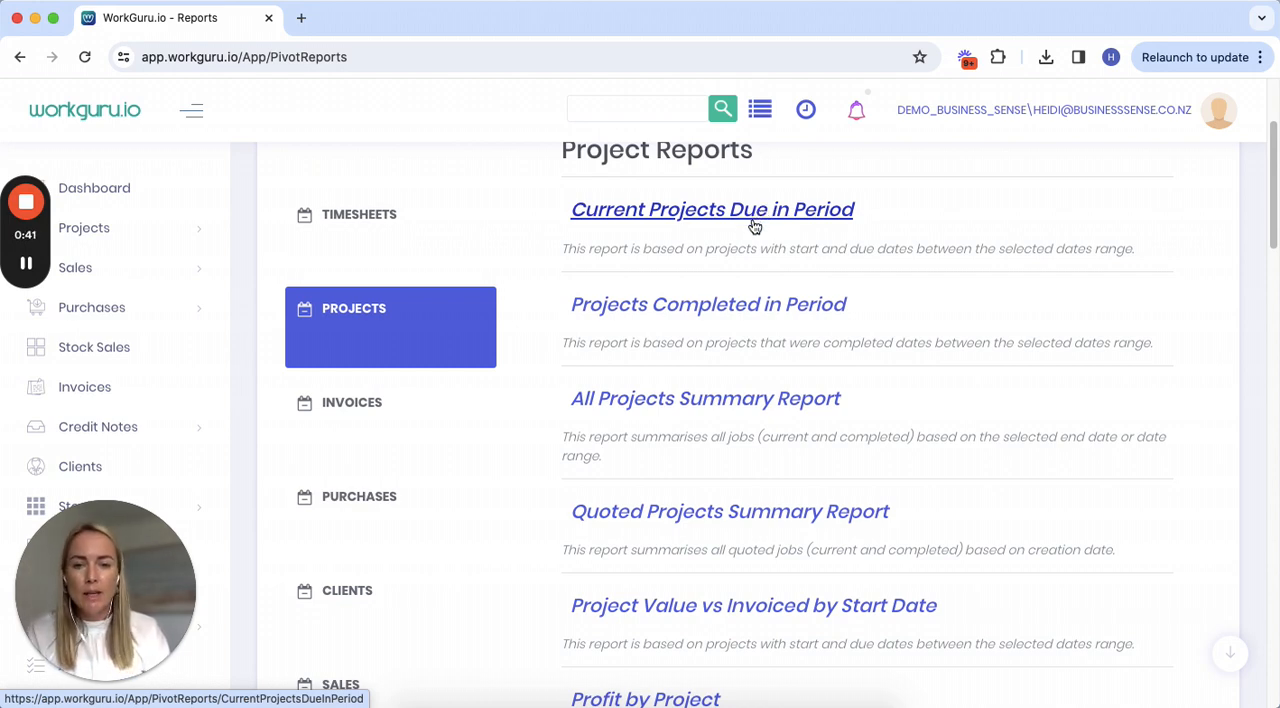
# Look through the project reports and open the All Projects Summary Report.
pyautogui.scroll(-3, 369, 556)
pyautogui.scroll(-10, 369, 560)
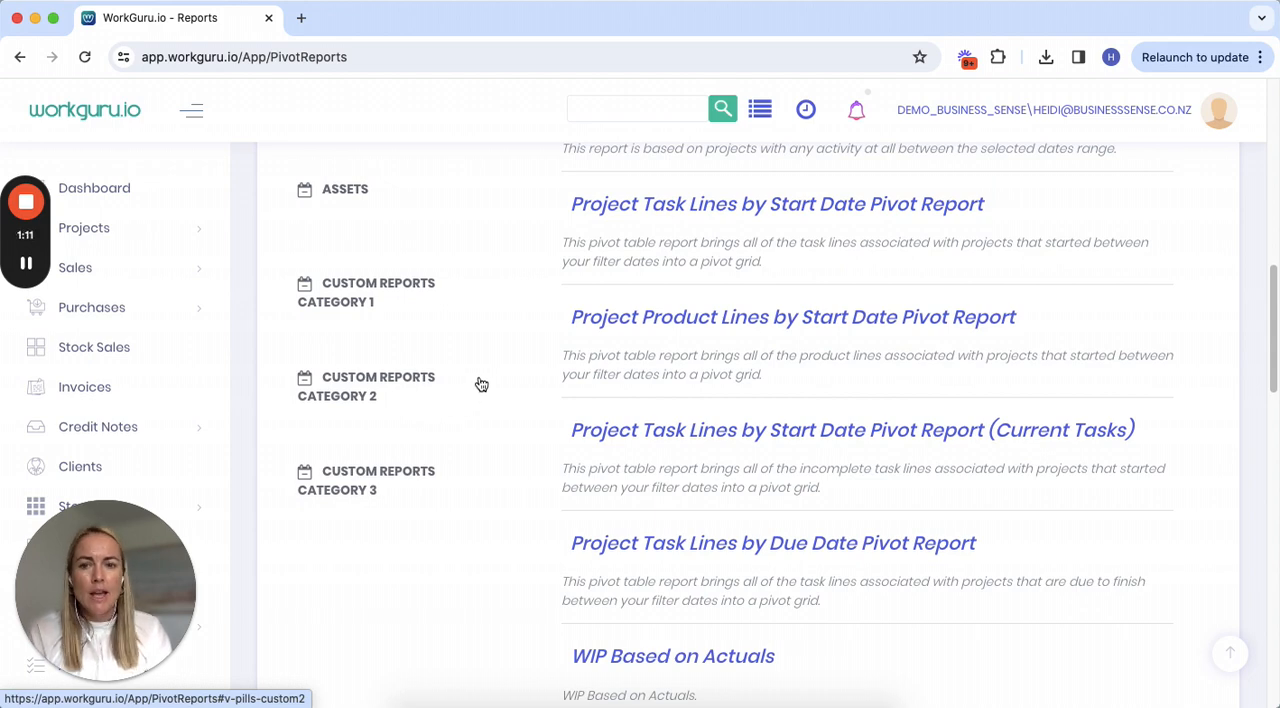
pyautogui.scroll(10, 482, 384)
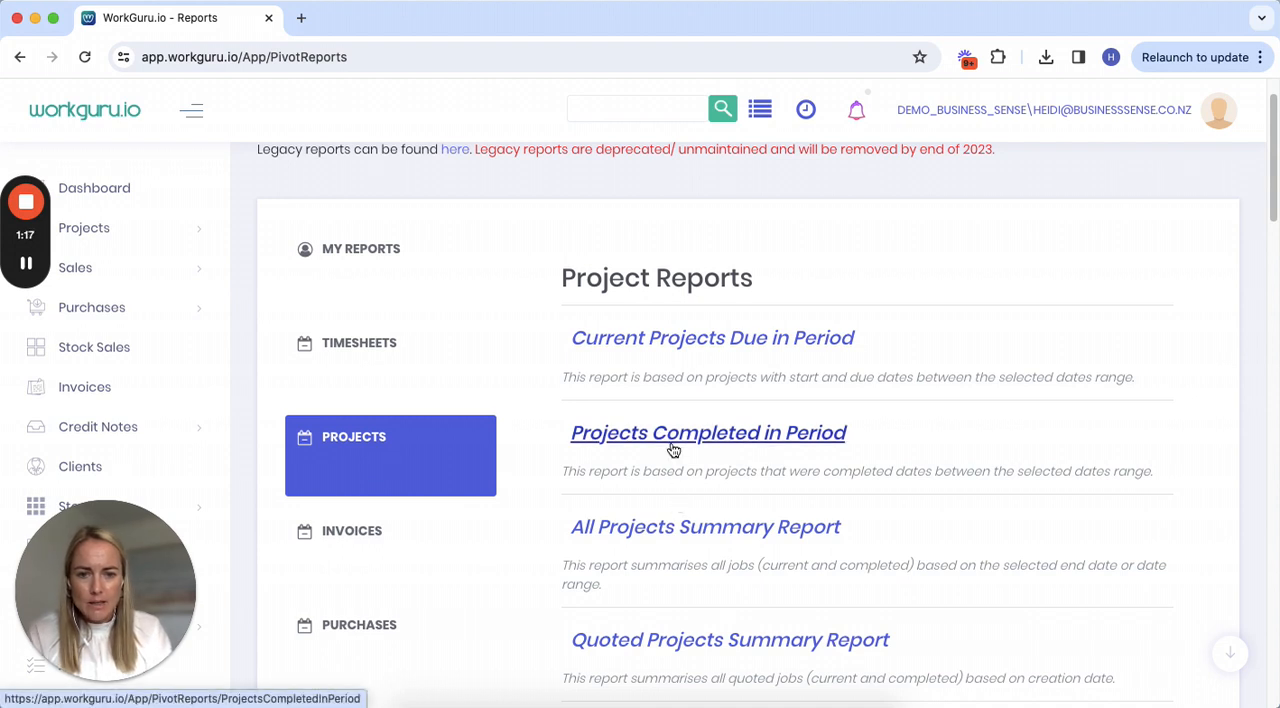
pyautogui.click(713, 537)
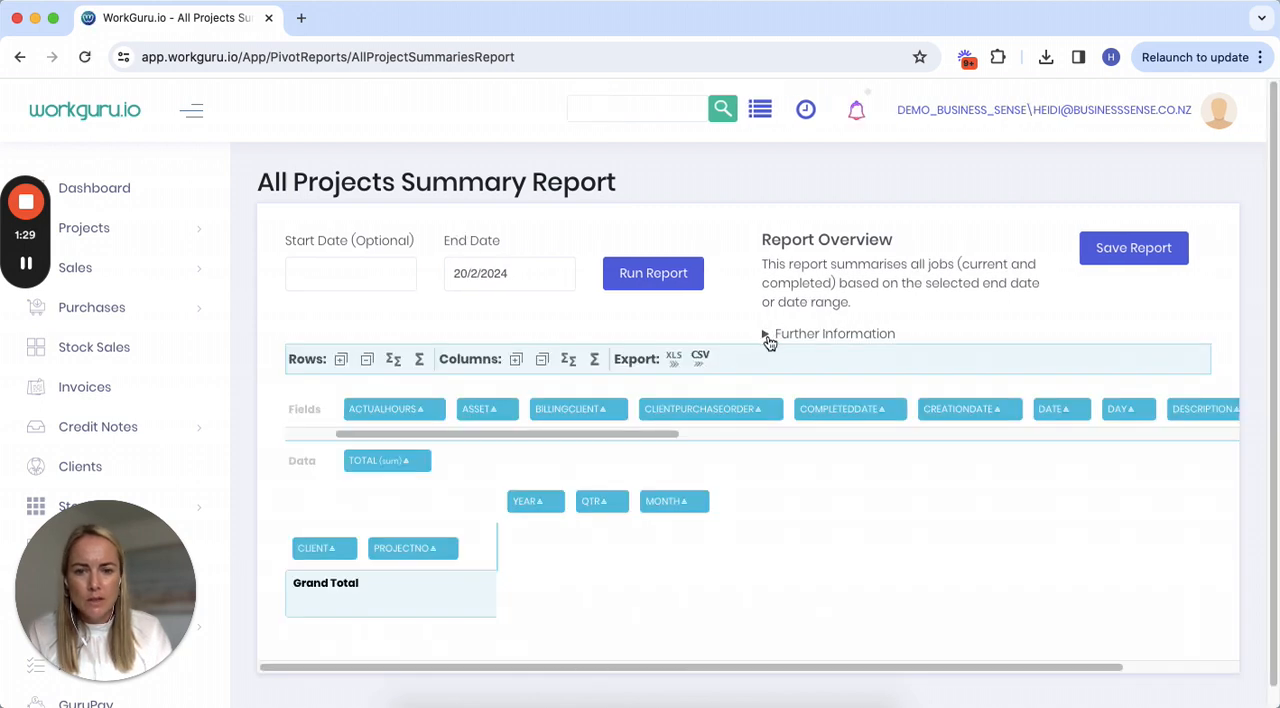
# Expand the report's further information and run the report without a start date.
pyautogui.click(767, 334)
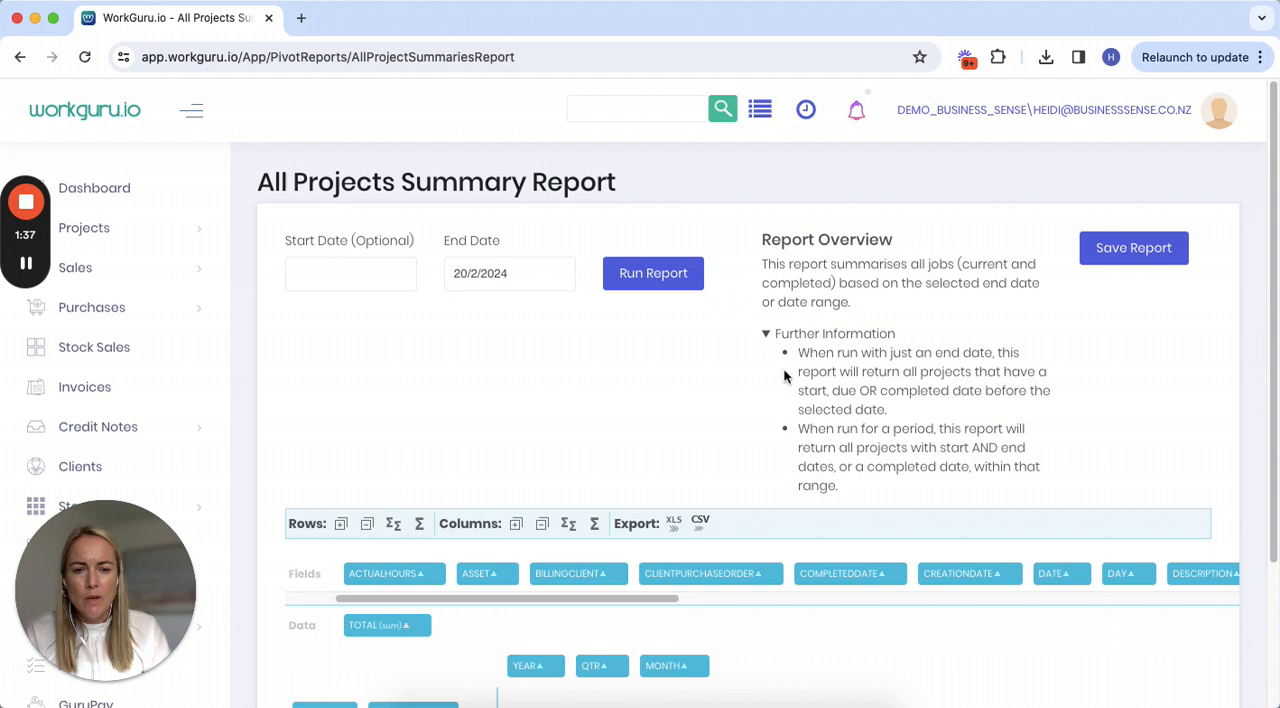
pyautogui.click(677, 285)
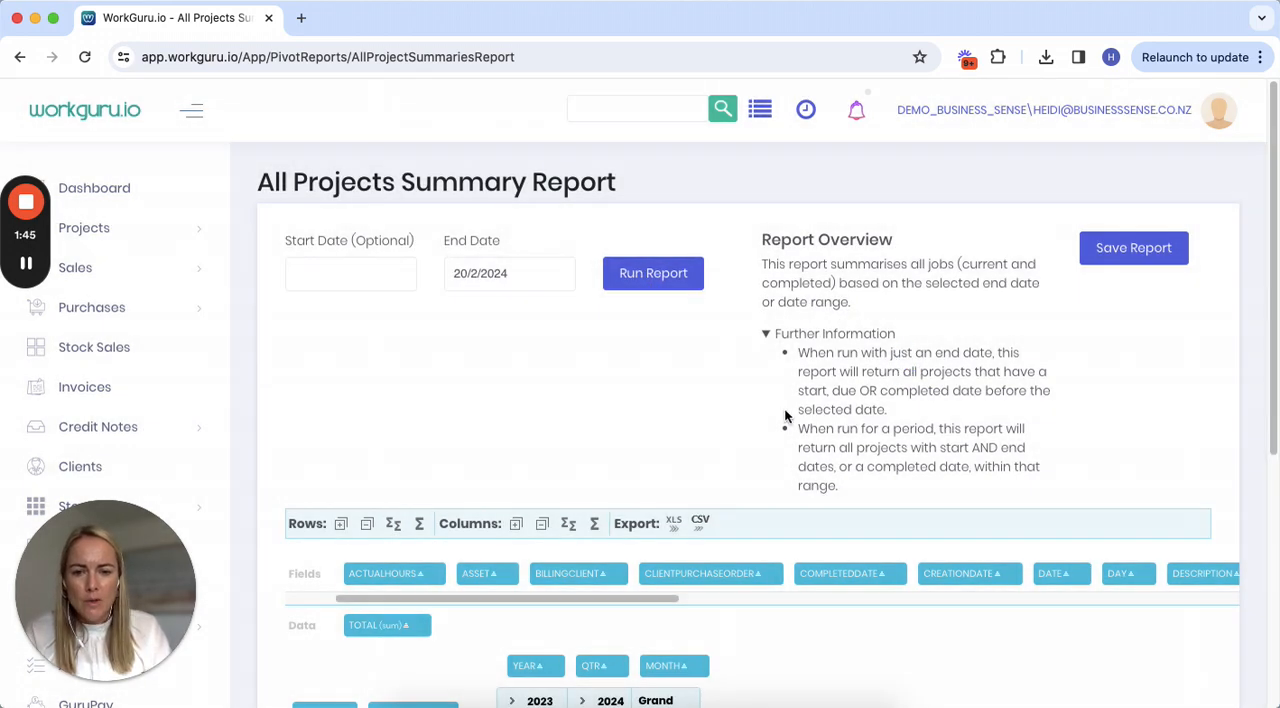
pyautogui.scroll(-5, 784, 407)
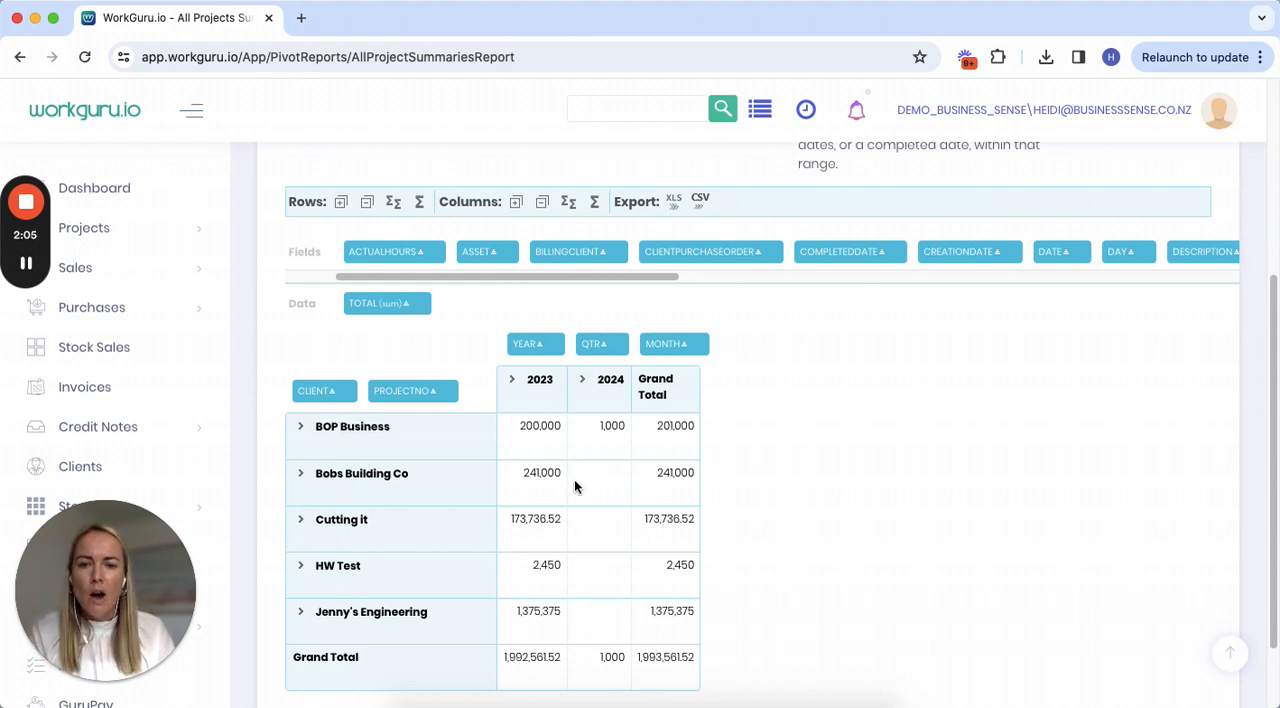
# Turn off the row subtotals and the row grand total in the pivot table.
pyautogui.click(394, 203)
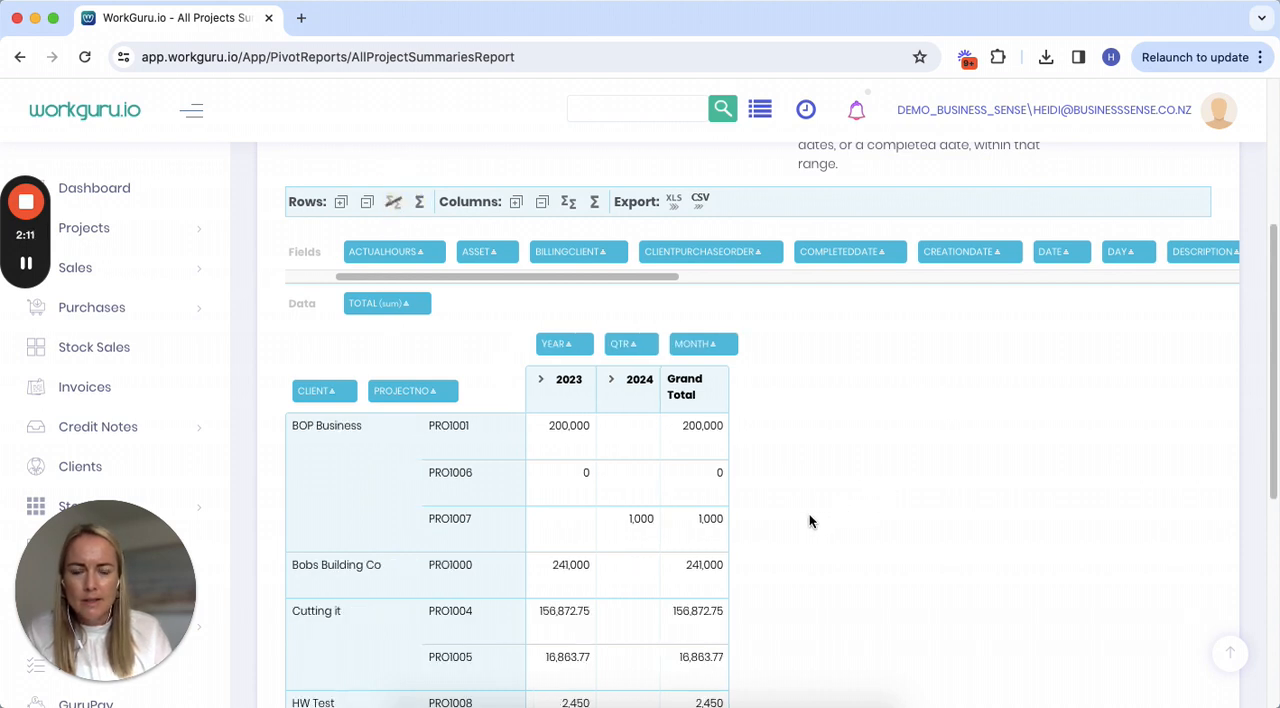
pyautogui.scroll(-1, 809, 515)
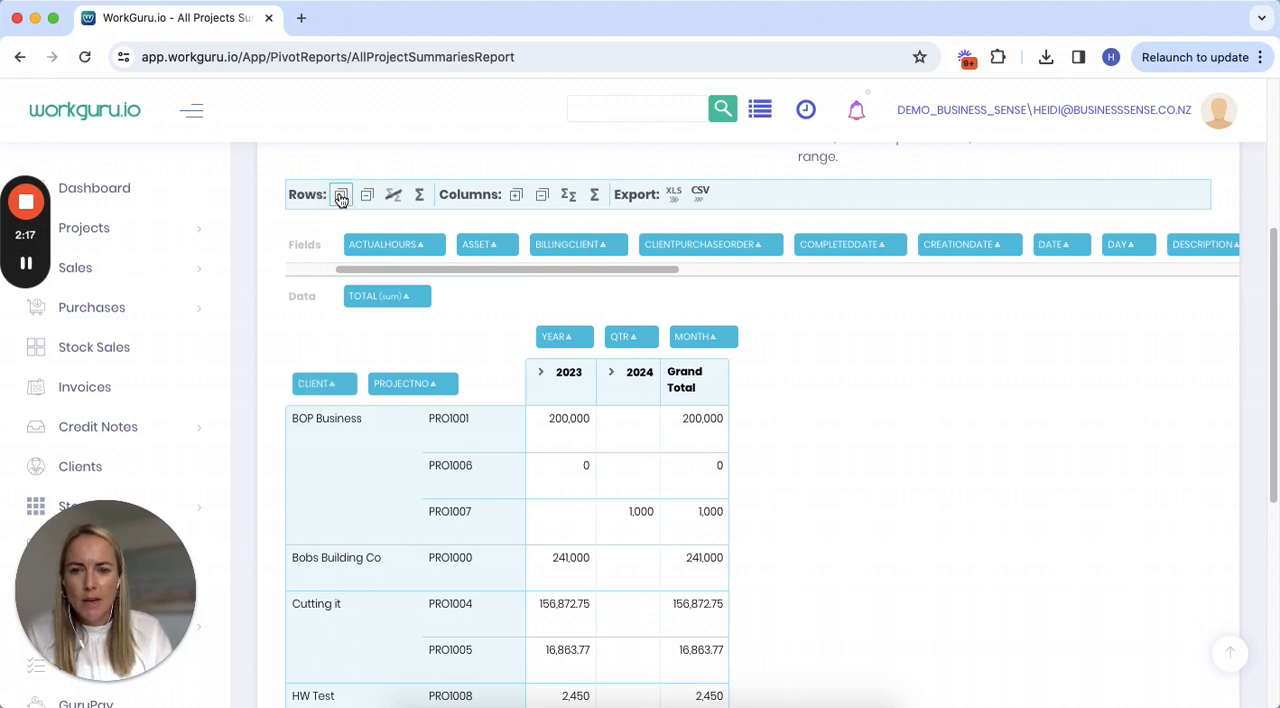
pyautogui.click(421, 196)
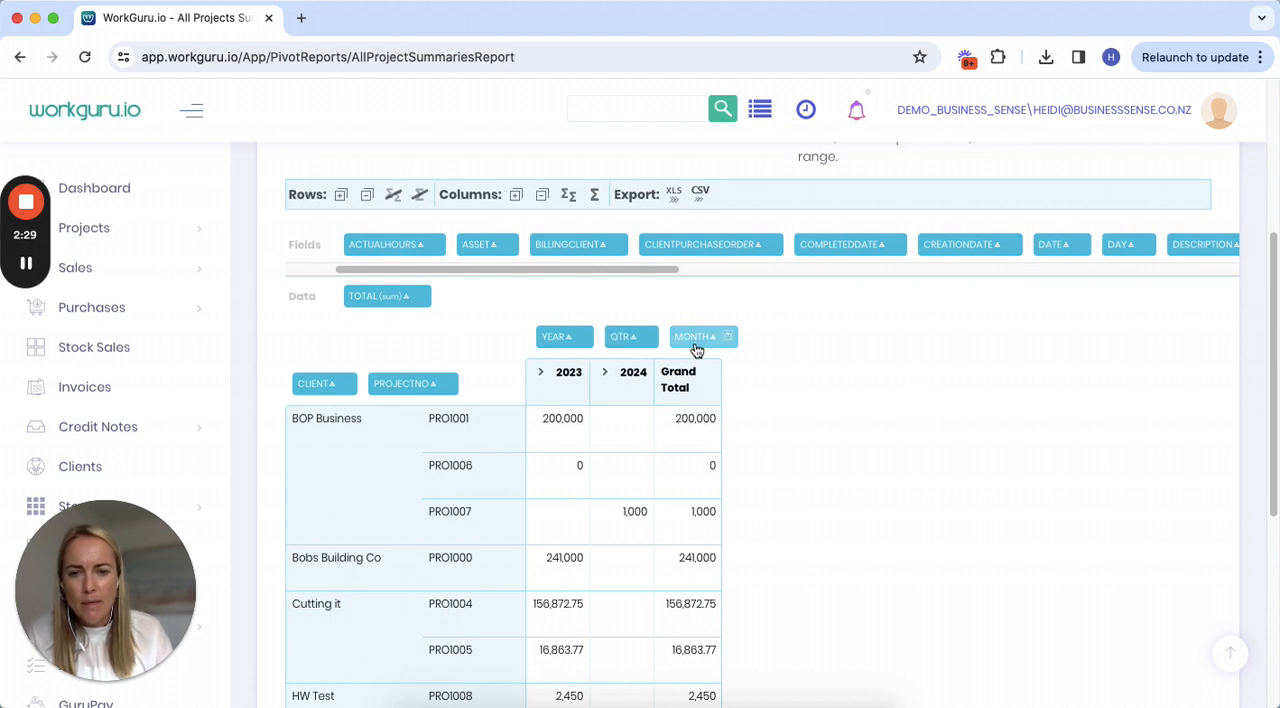
# Remove the Year, Qtr and Month fields from the pivot columns, returning them to the available fields.
pyautogui.moveTo(572, 340); pyautogui.dragTo(618, 251)
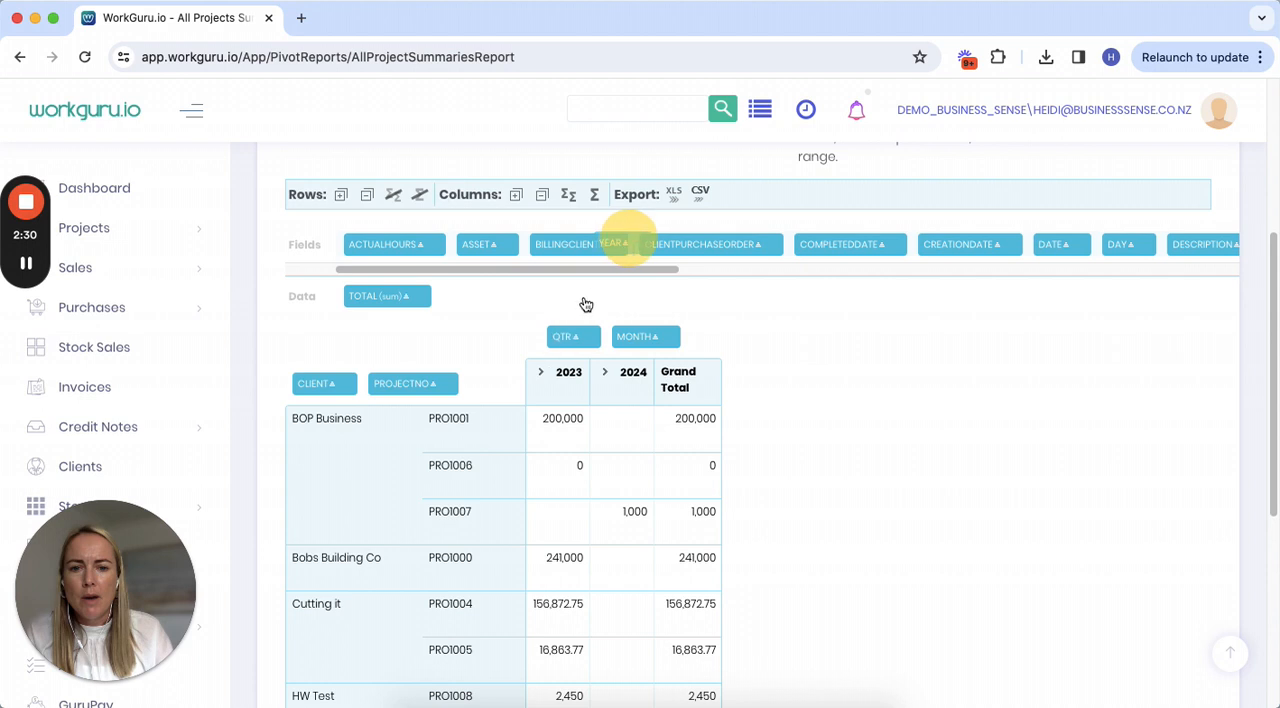
pyautogui.moveTo(568, 348); pyautogui.dragTo(646, 263)
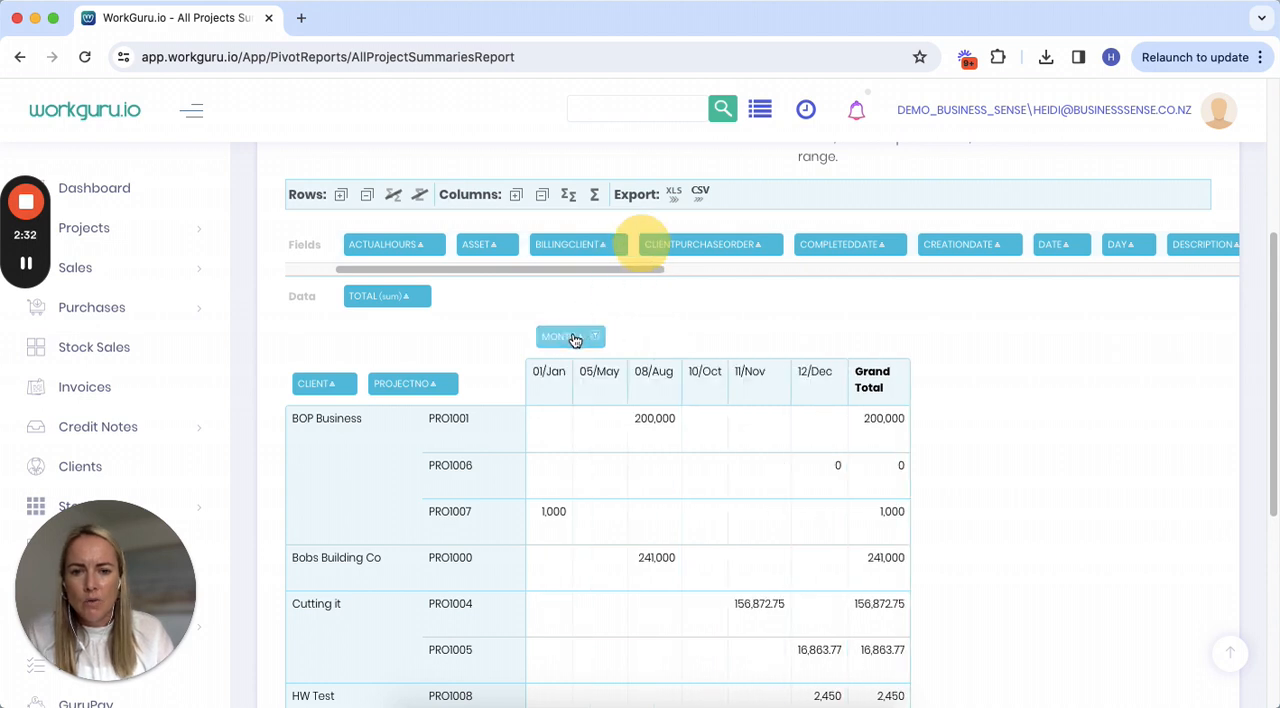
pyautogui.moveTo(568, 345); pyautogui.dragTo(634, 251)
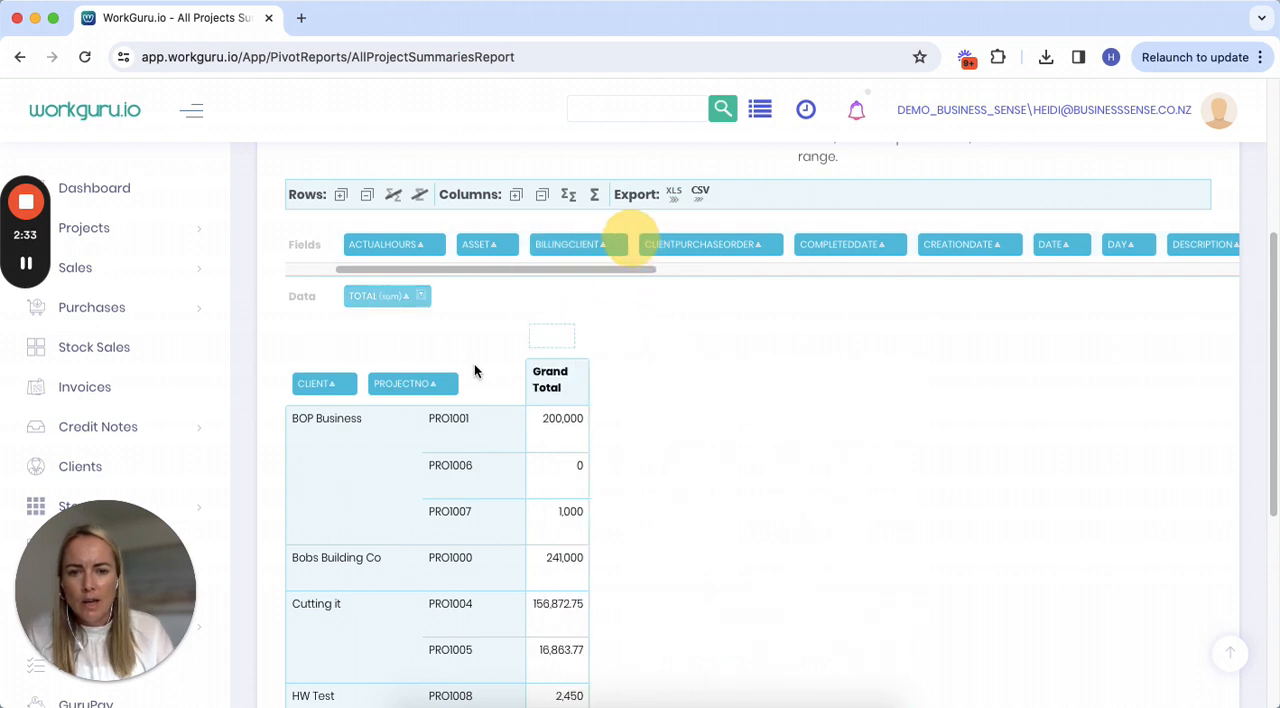
# Add ActualHours to the row fields after ProjectNo, and place ForecastTime between ProjectNo and ActualHours.
pyautogui.scroll(1, 532, 481)
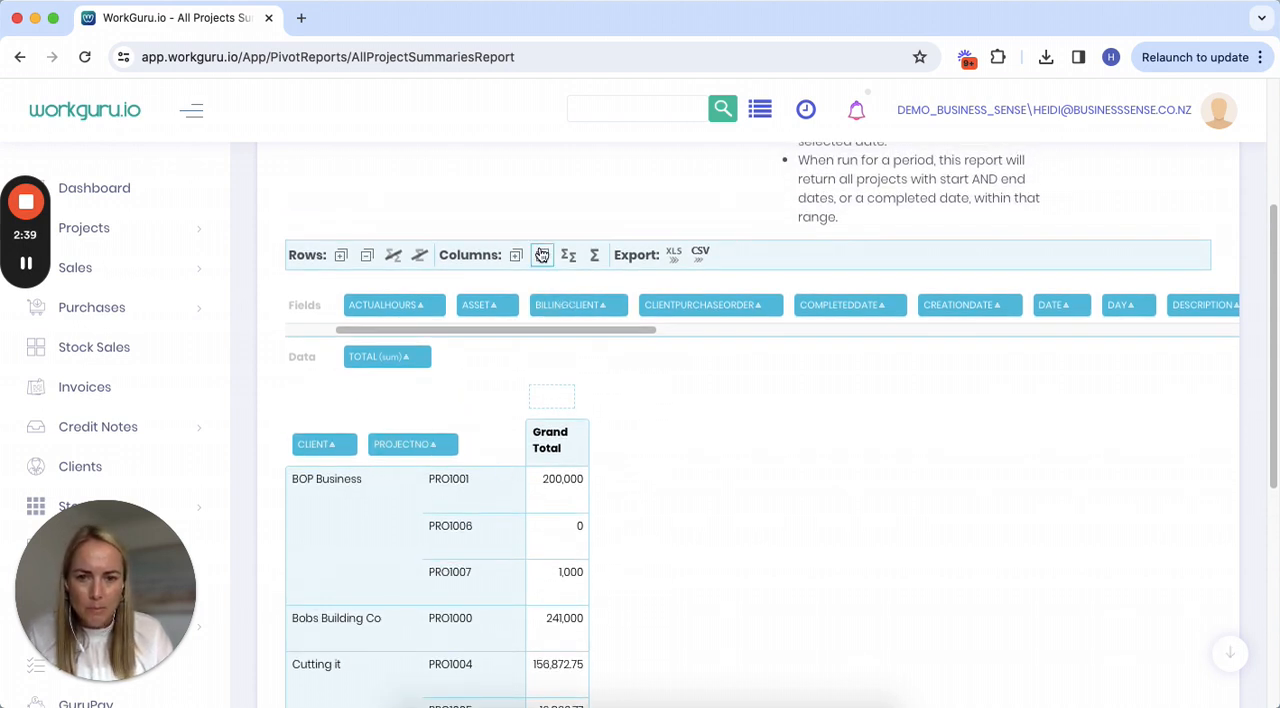
pyautogui.moveTo(386, 306); pyautogui.dragTo(466, 449)
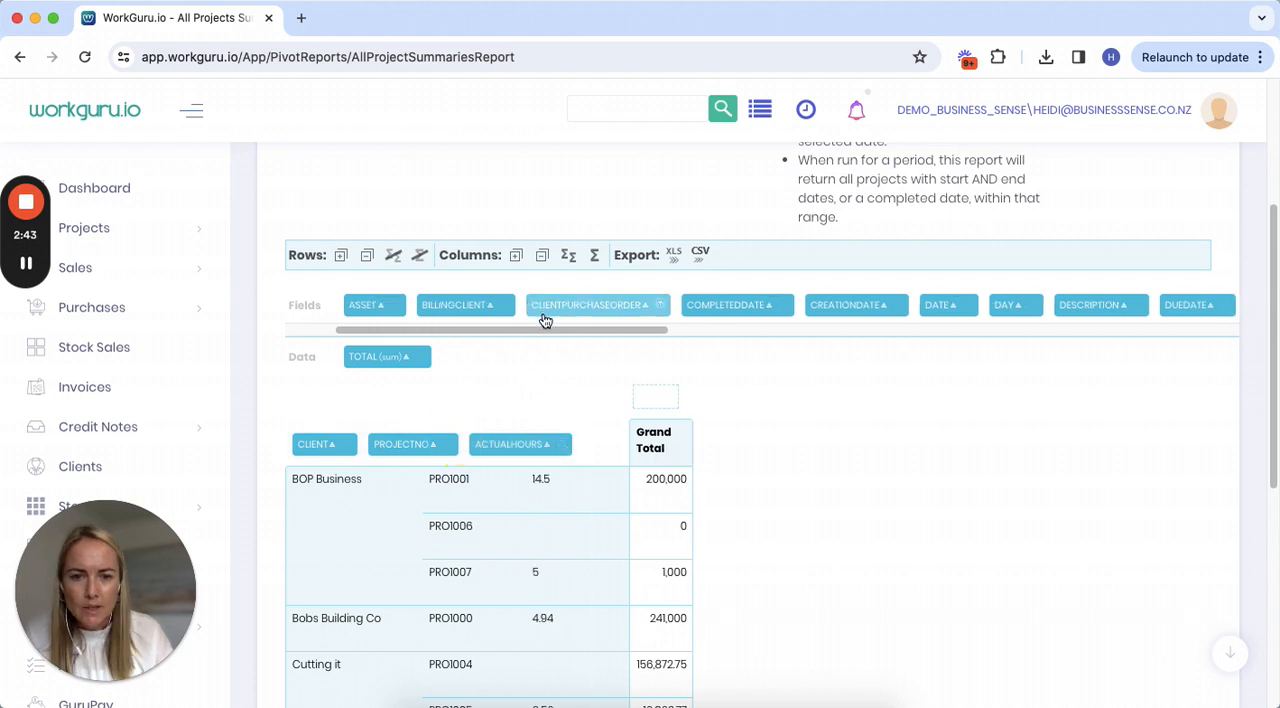
pyautogui.moveTo(594, 331); pyautogui.dragTo(829, 351)
pyautogui.moveTo(681, 309); pyautogui.dragTo(490, 436)
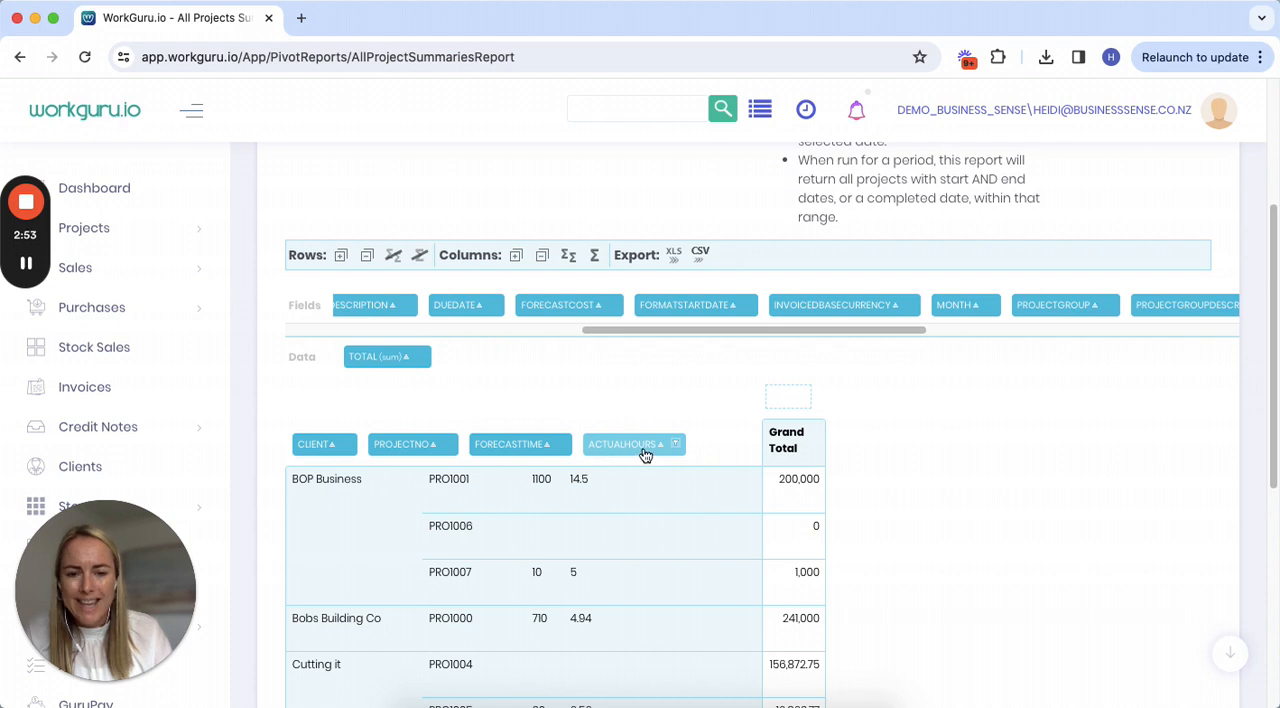
# Add the Status field after ActualHours in the rows and filter out Completed projects, keeping In Progress.
pyautogui.moveTo(663, 334); pyautogui.dragTo(1205, 344)
pyautogui.moveTo(1109, 306); pyautogui.dragTo(745, 449)
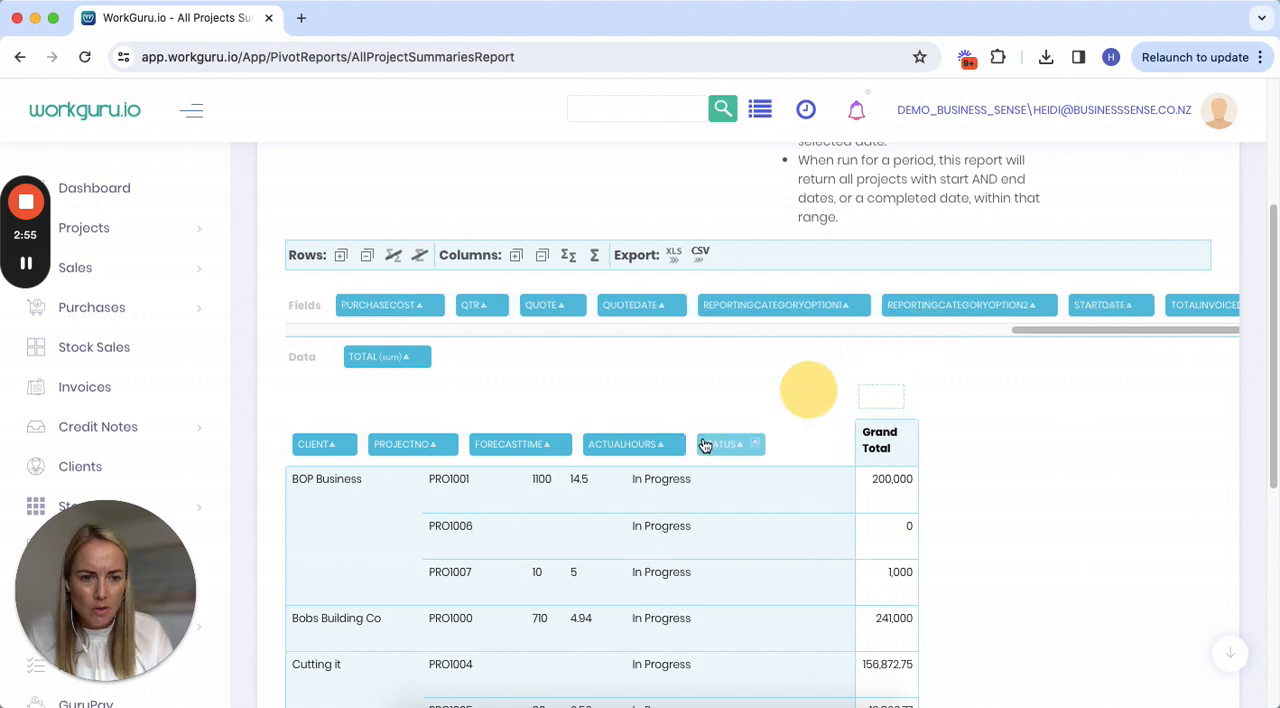
pyautogui.click(756, 446)
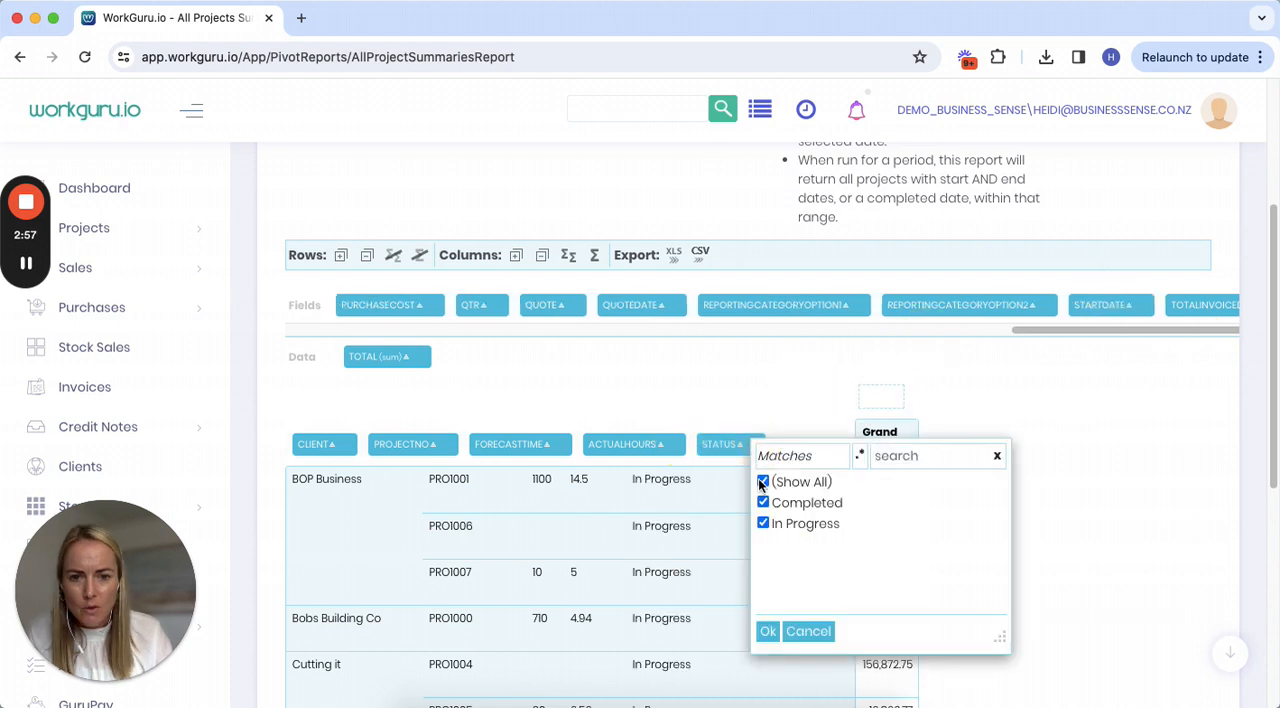
pyautogui.click(763, 503)
pyautogui.click(768, 632)
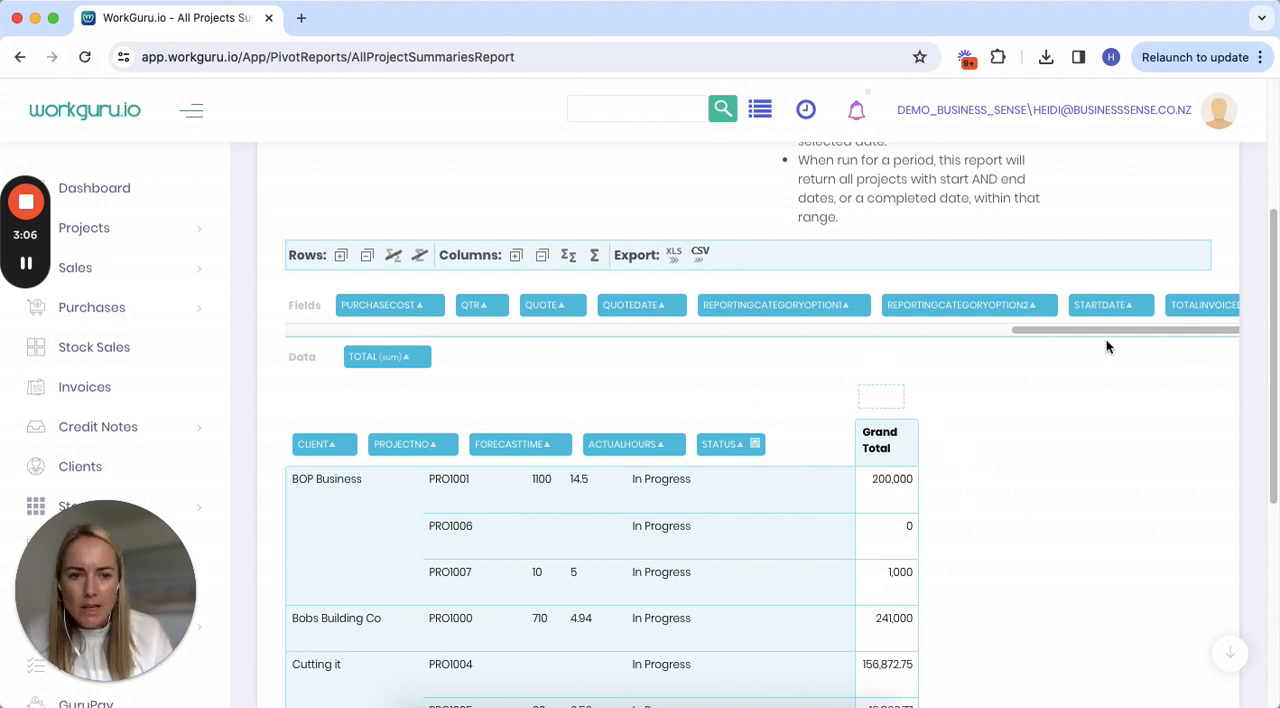
# Add ProjectName to the row fields after ProjectNo, and DueDate after Status.
pyautogui.click(1172, 330)
pyautogui.moveTo(1172, 330); pyautogui.dragTo(474, 452)
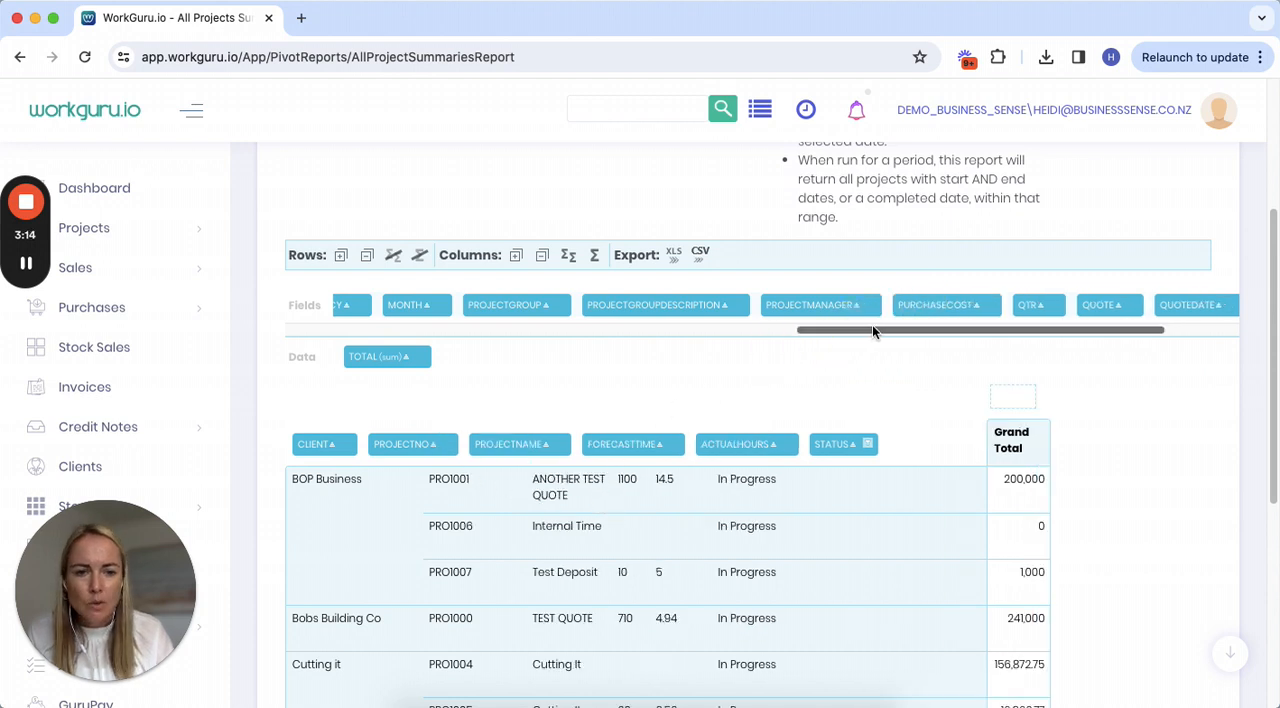
pyautogui.moveTo(871, 327); pyautogui.dragTo(927, 456)
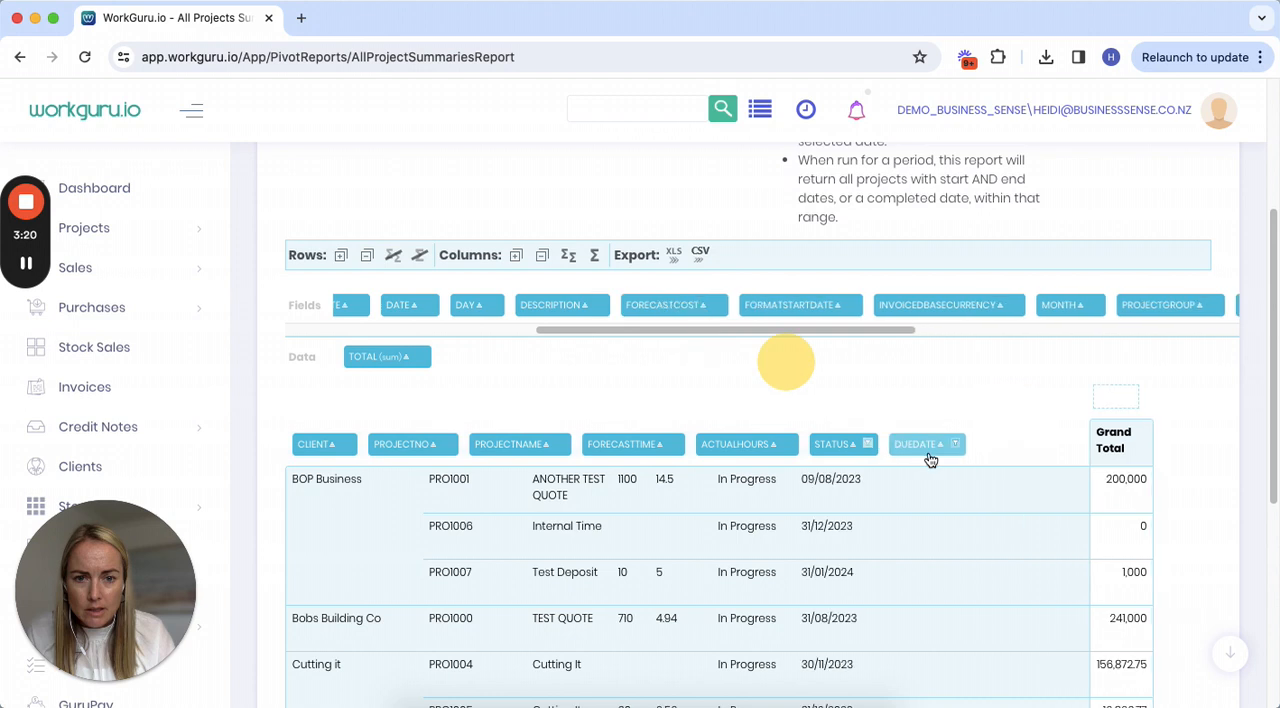
# Filter DueDate to only 30/12/2023, 31/01/2024, 31/08/2023 and 31/12/2023.
pyautogui.click(955, 444)
pyautogui.click(962, 481)
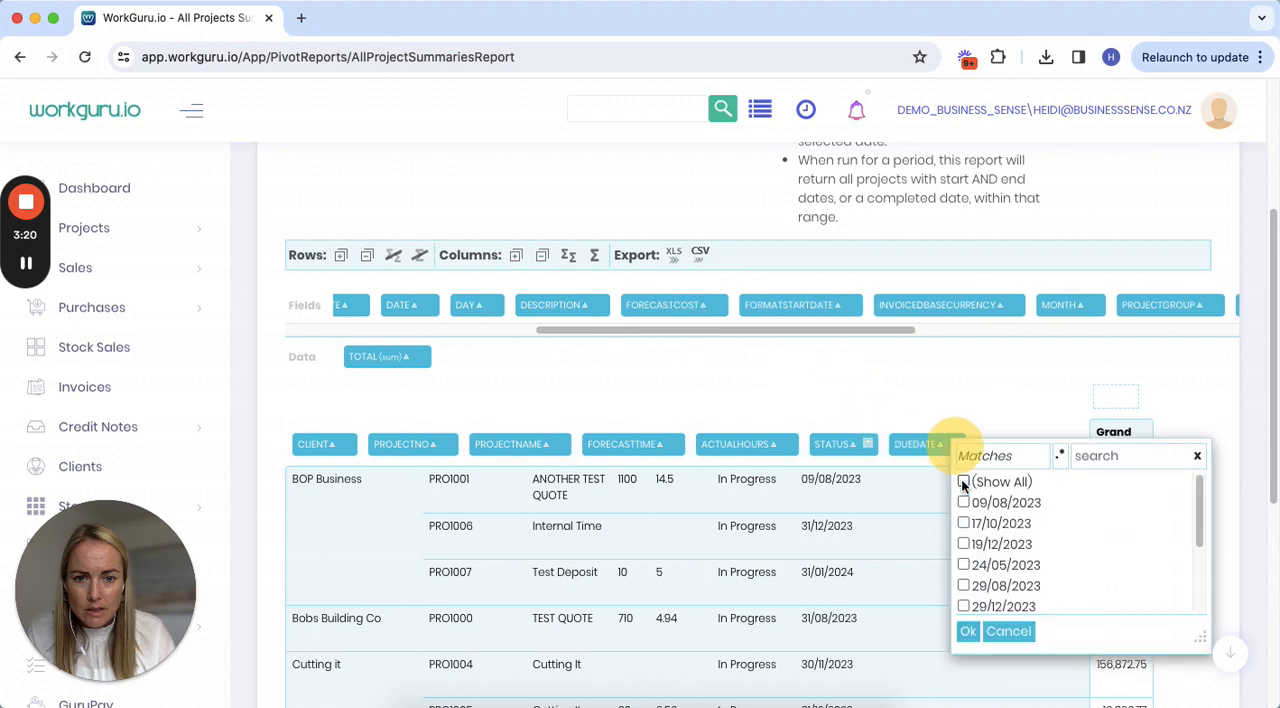
pyautogui.scroll(-5, 960, 560)
pyautogui.click(962, 600)
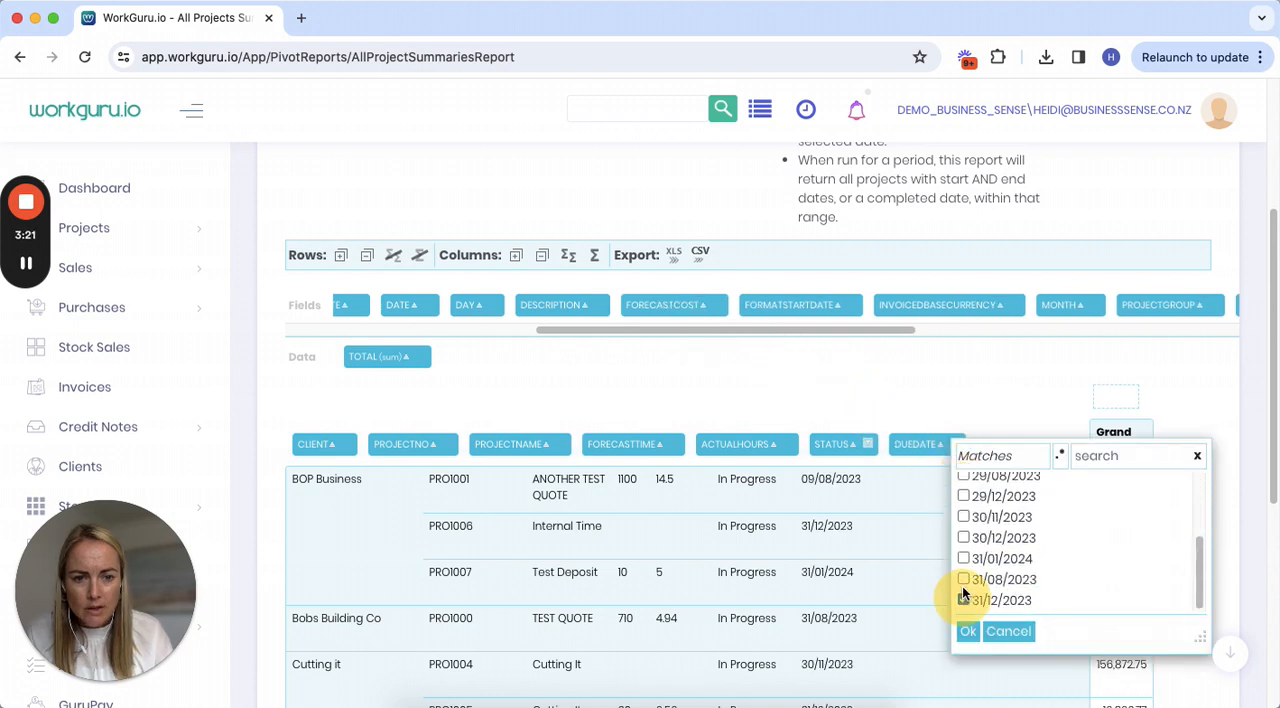
pyautogui.click(962, 579)
pyautogui.click(963, 559)
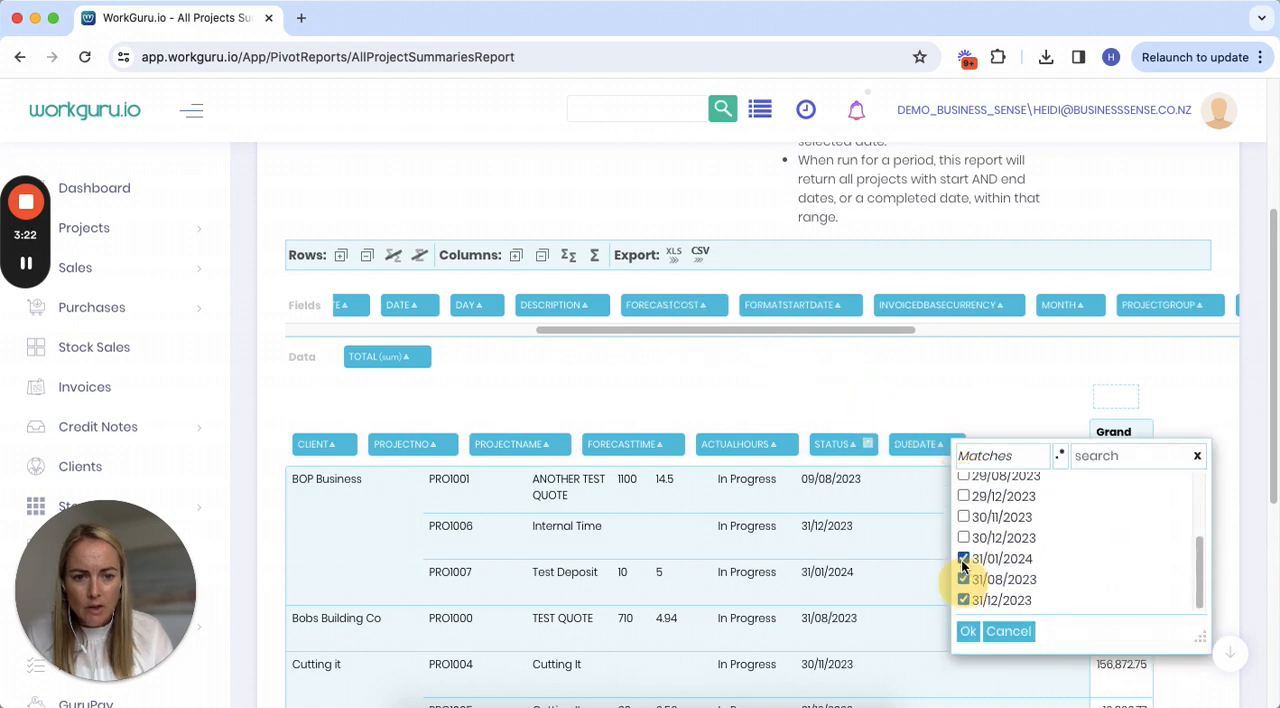
pyautogui.click(969, 632)
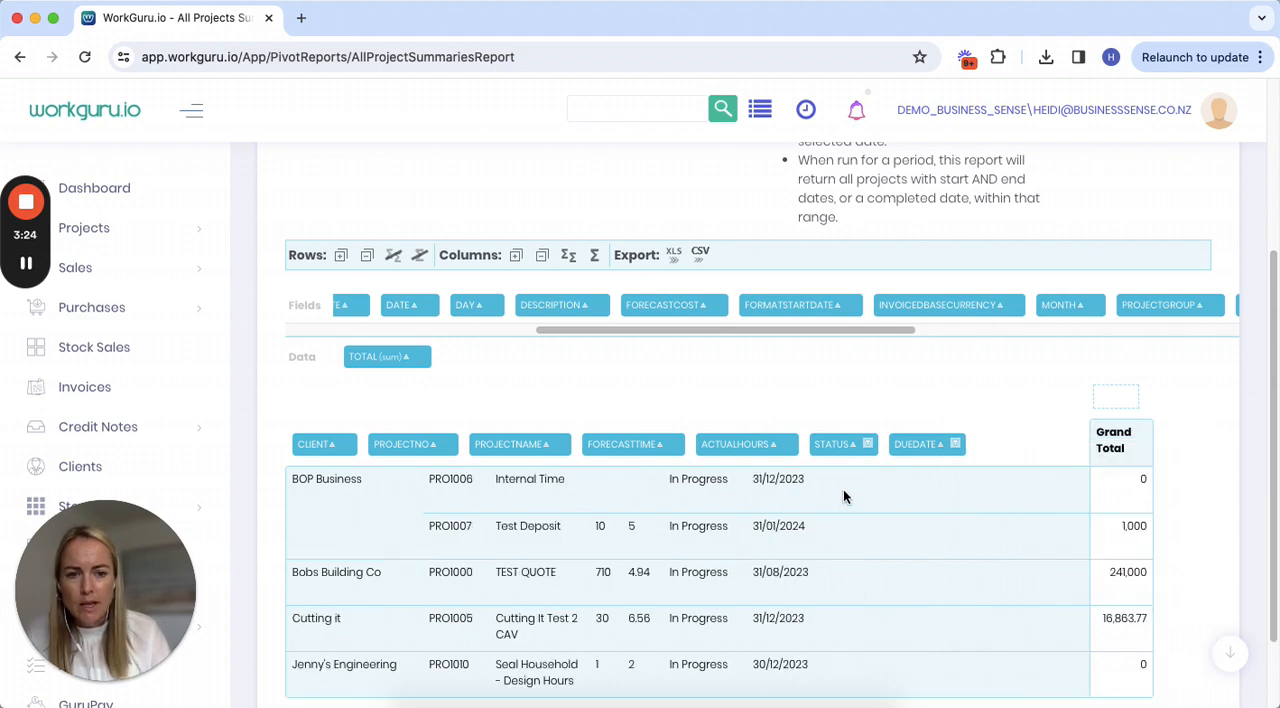
# Filter ProjectName to exclude the Internal Time project.
pyautogui.scroll(-2, 843, 489)
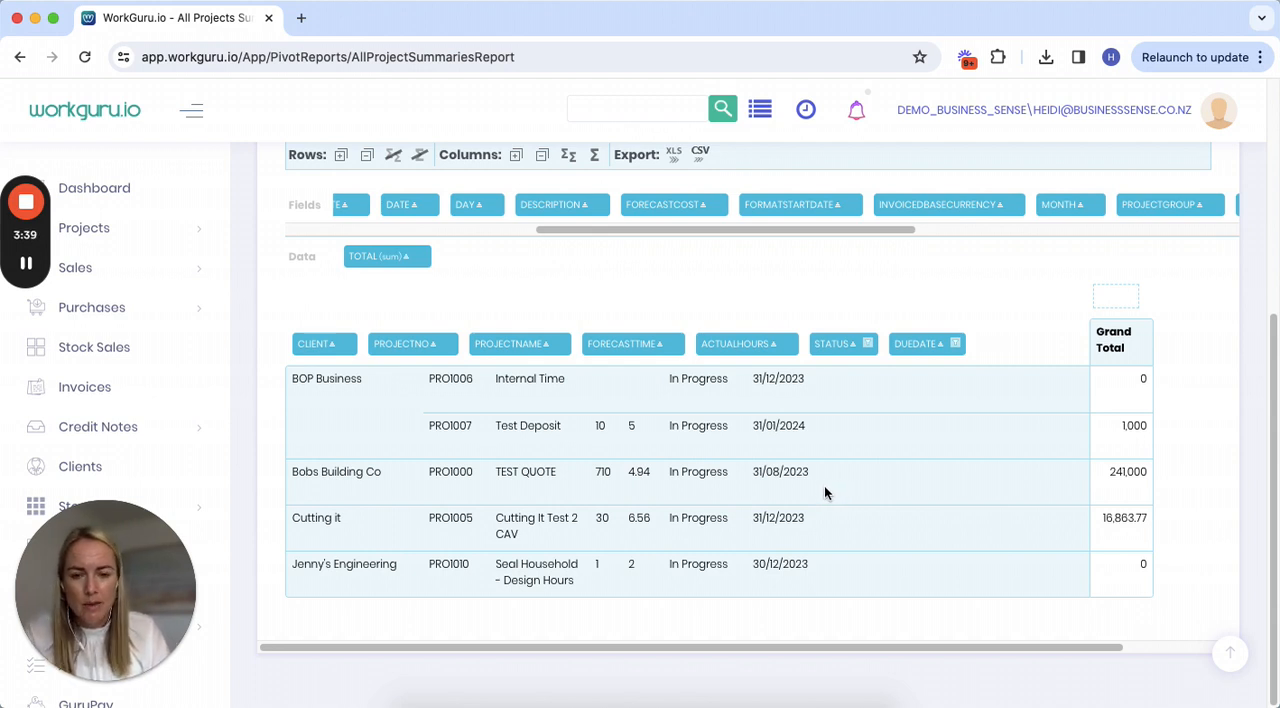
pyautogui.click(560, 344)
pyautogui.scroll(-2, 594, 422)
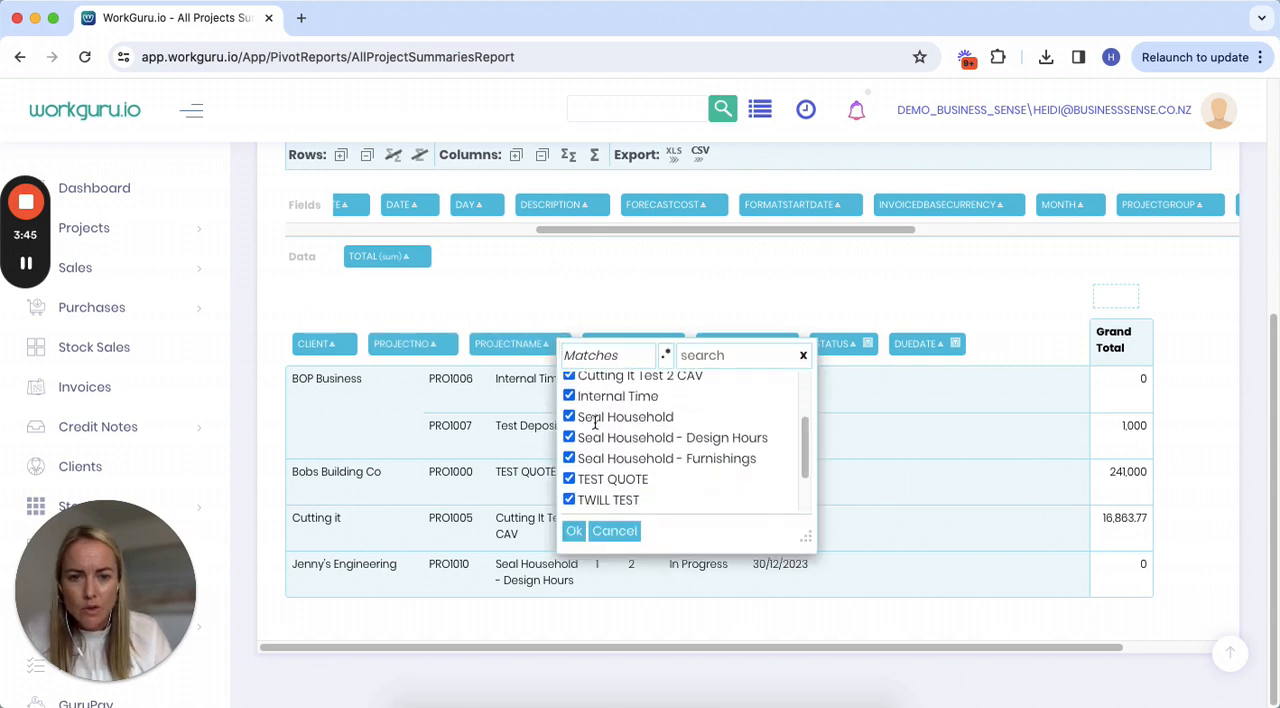
pyautogui.click(569, 396)
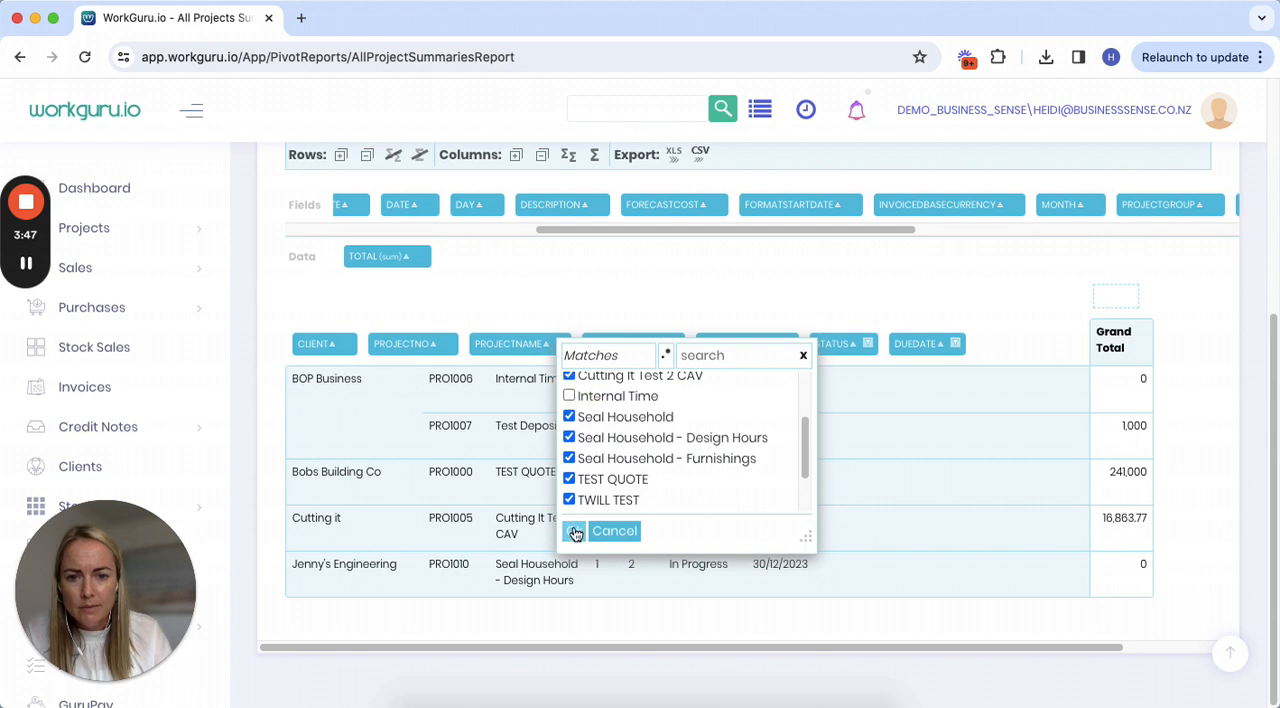
pyautogui.click(575, 533)
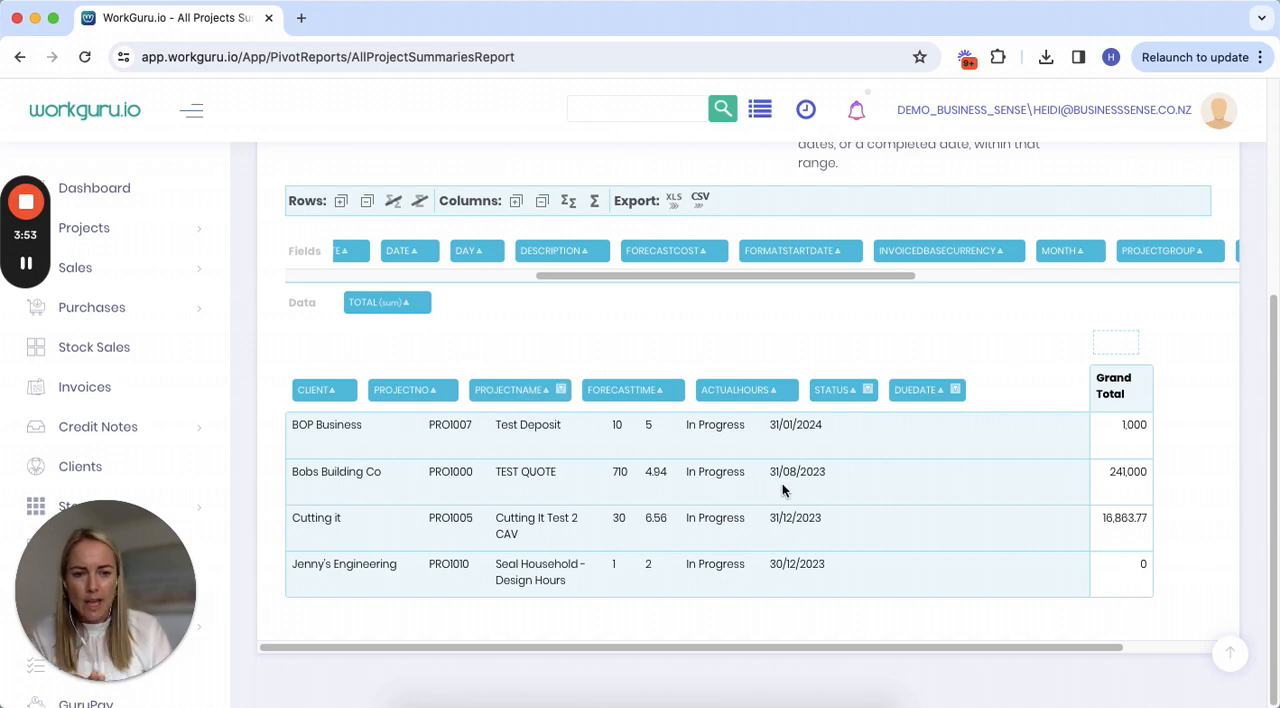
# Start saving the customised report as "Job Summary - 1 Week before EOM" in the MyReports category.
pyautogui.scroll(3, 589, 505)
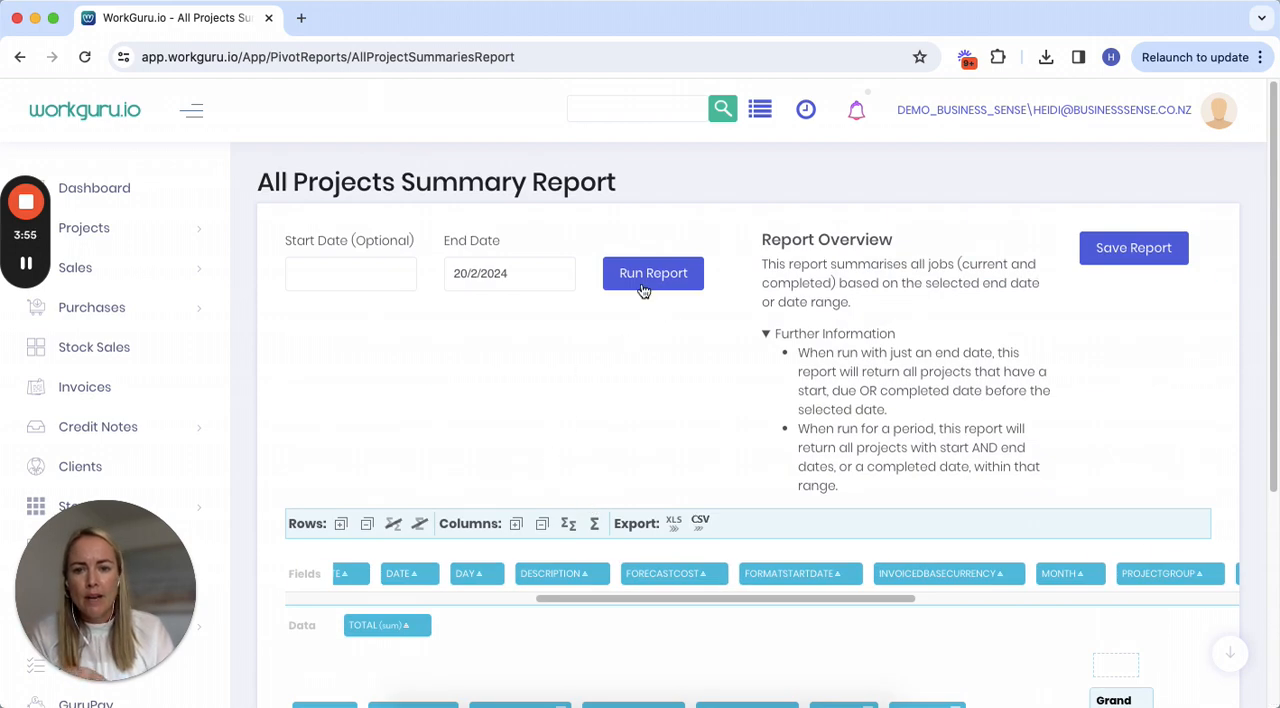
pyautogui.click(1110, 250)
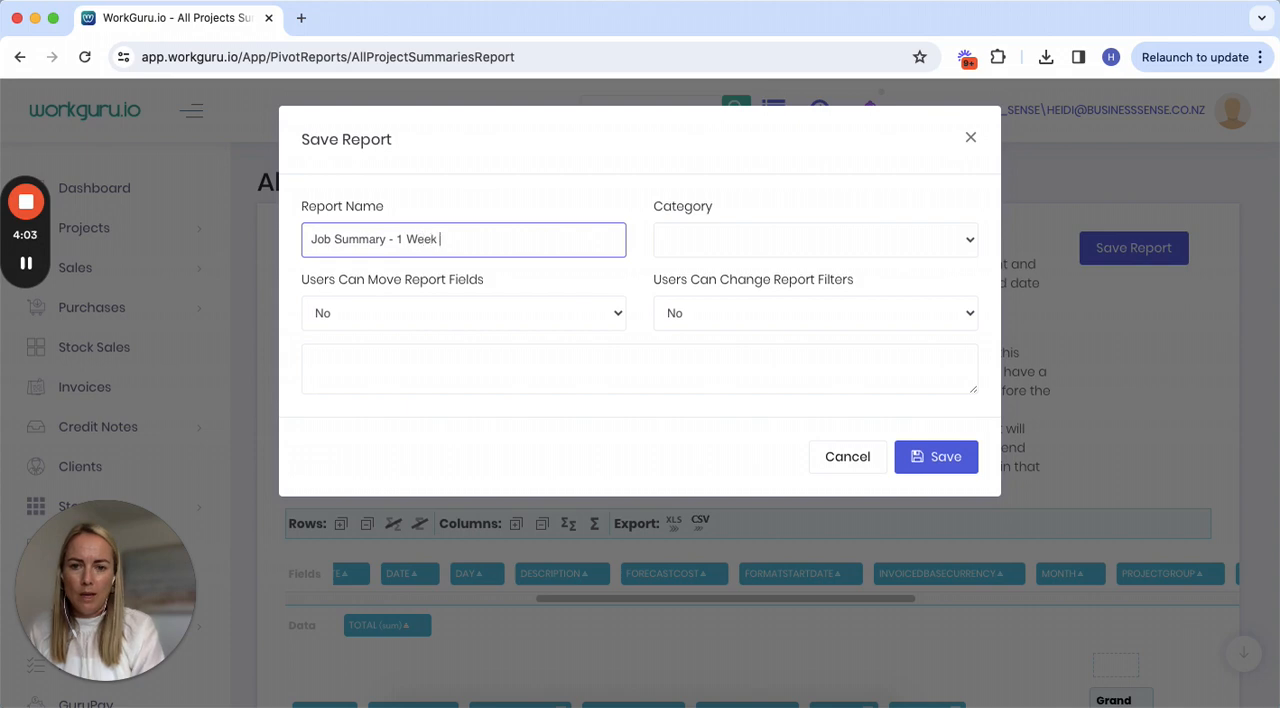
pyautogui.write('Job Summary - 1 Week before EOM')
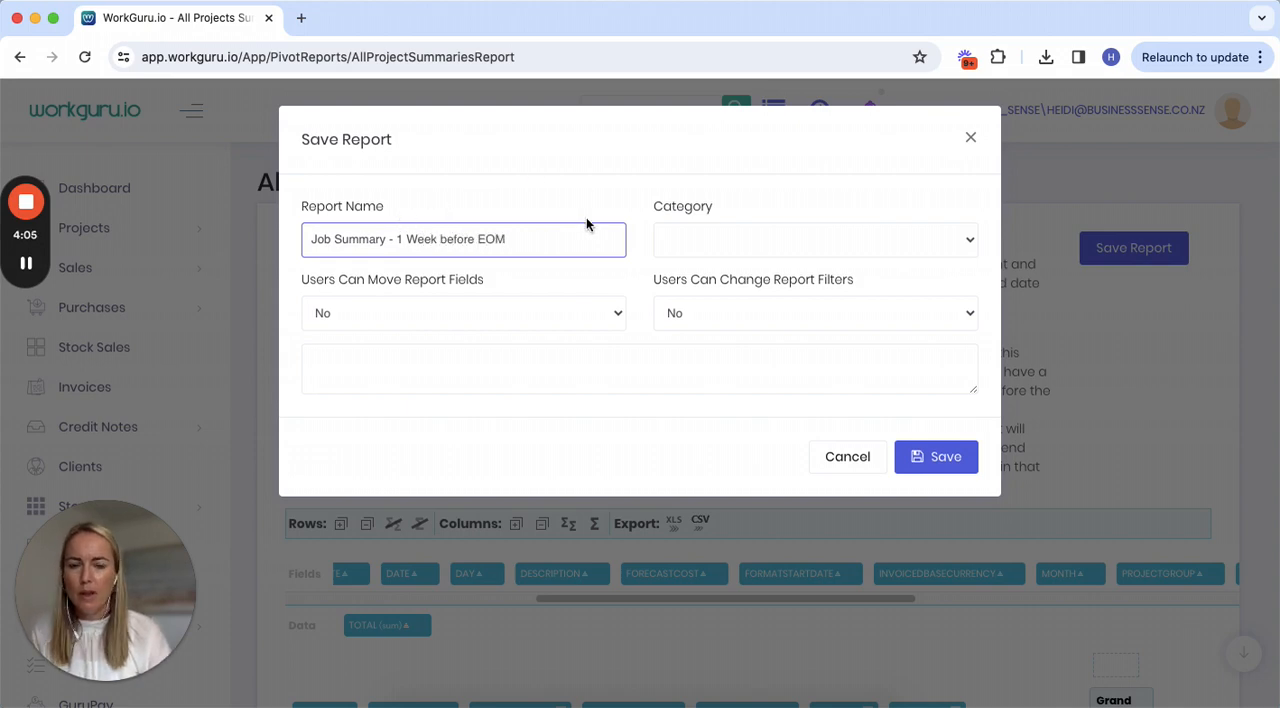
pyautogui.click(705, 240)
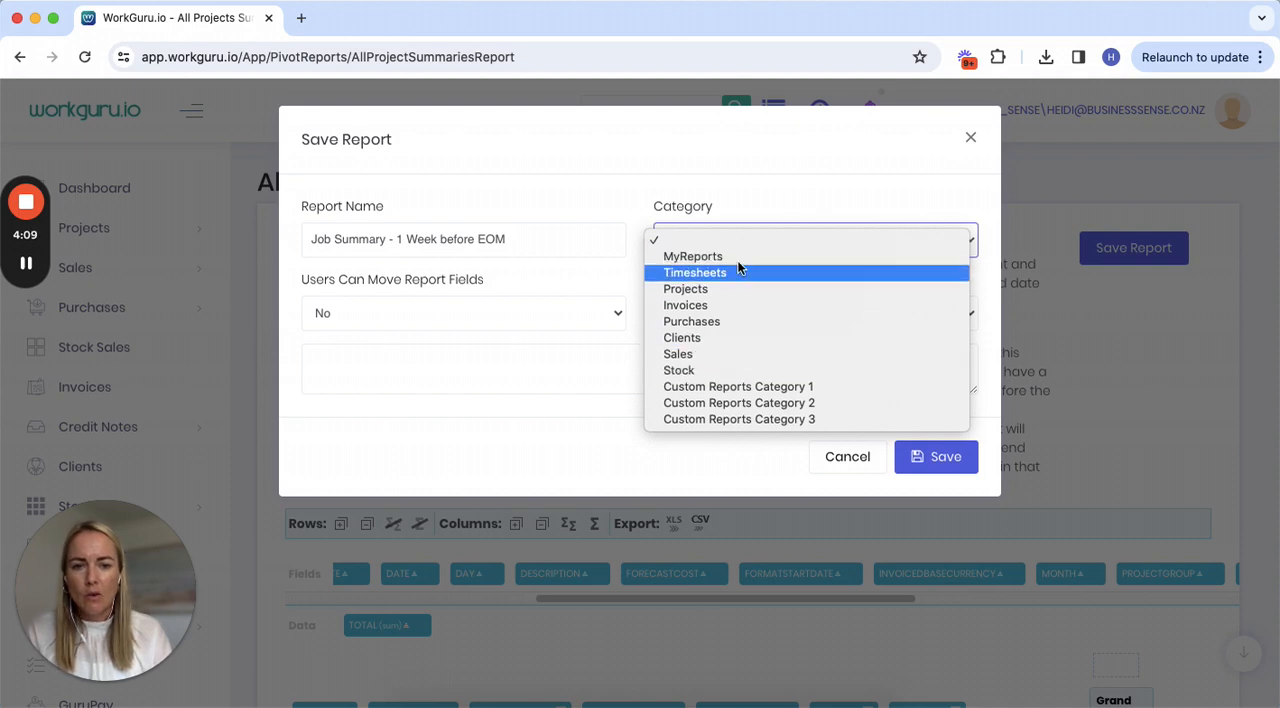
pyautogui.click(734, 253)
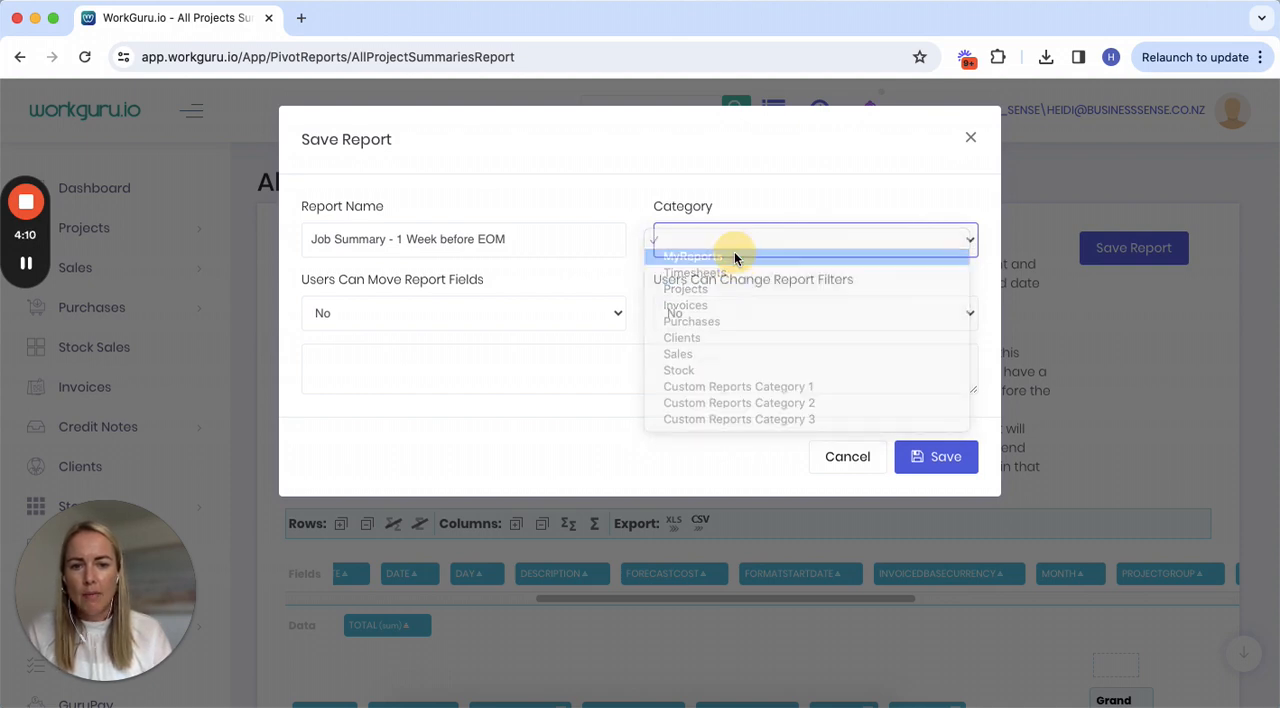
# Set both Users Can Move Report Fields and Users Can Change Report Filters to Yes, and save the report.
pyautogui.click(549, 317)
pyautogui.click(570, 298)
pyautogui.click(725, 304)
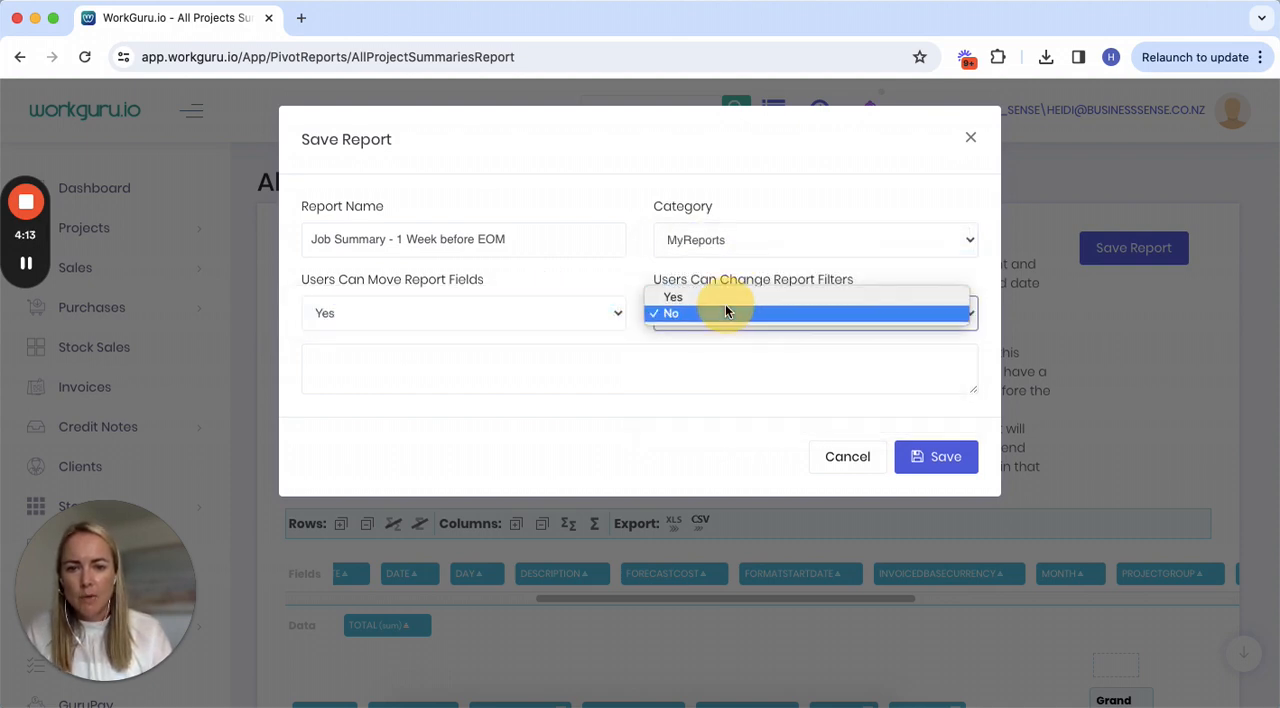
pyautogui.click(726, 296)
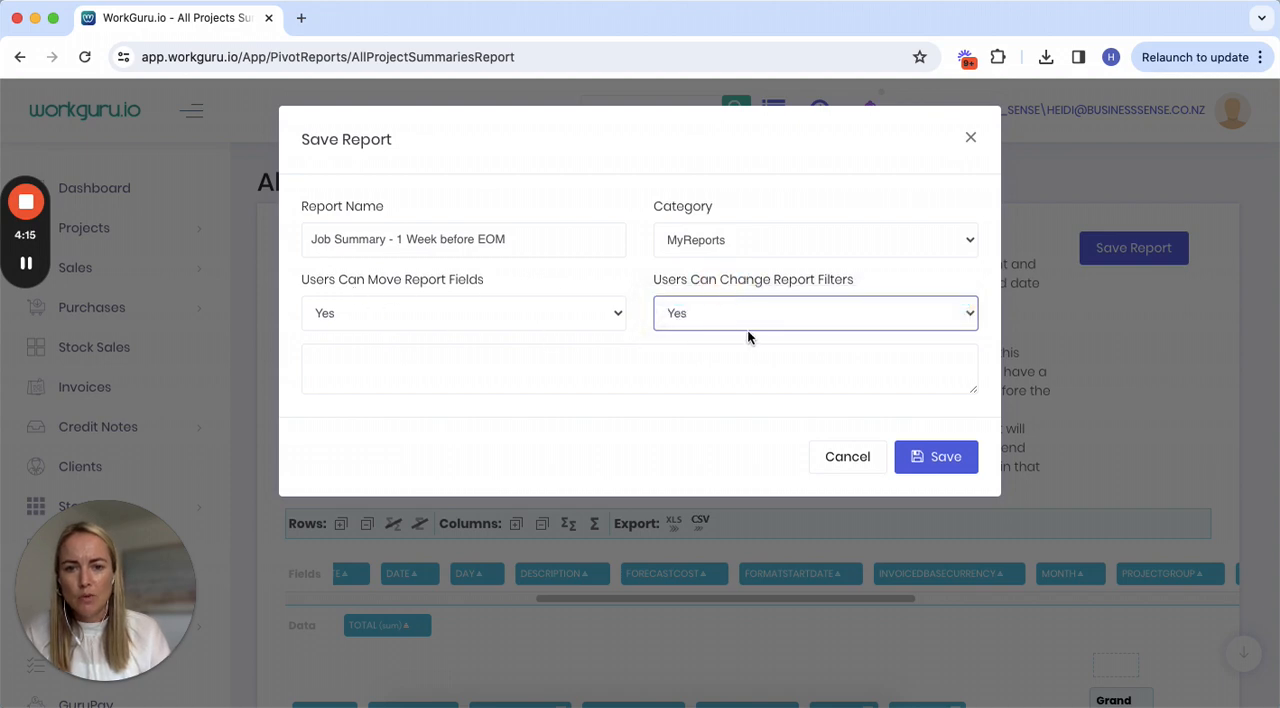
pyautogui.click(920, 455)
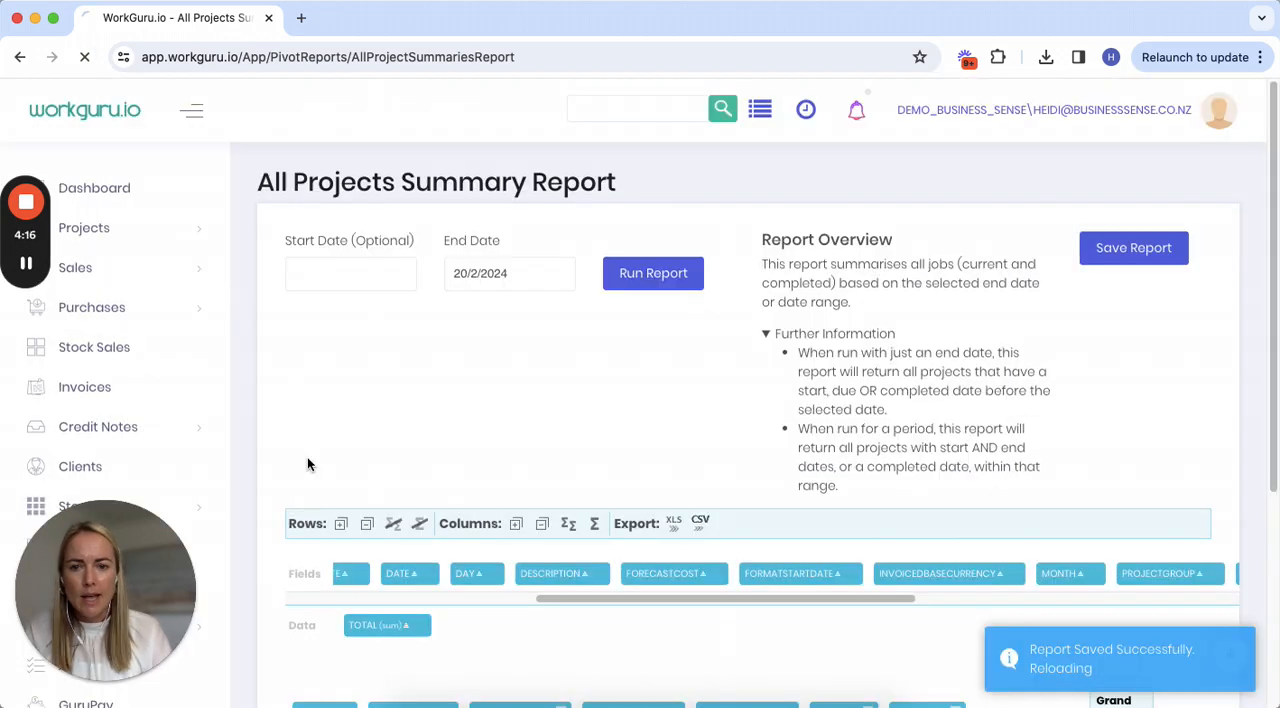
# Go to the Reports page and open the saved report "Job Summary - 1 Week before EOM" from My Reports.
pyautogui.moveTo(85, 549); pyautogui.dragTo(482, 548)
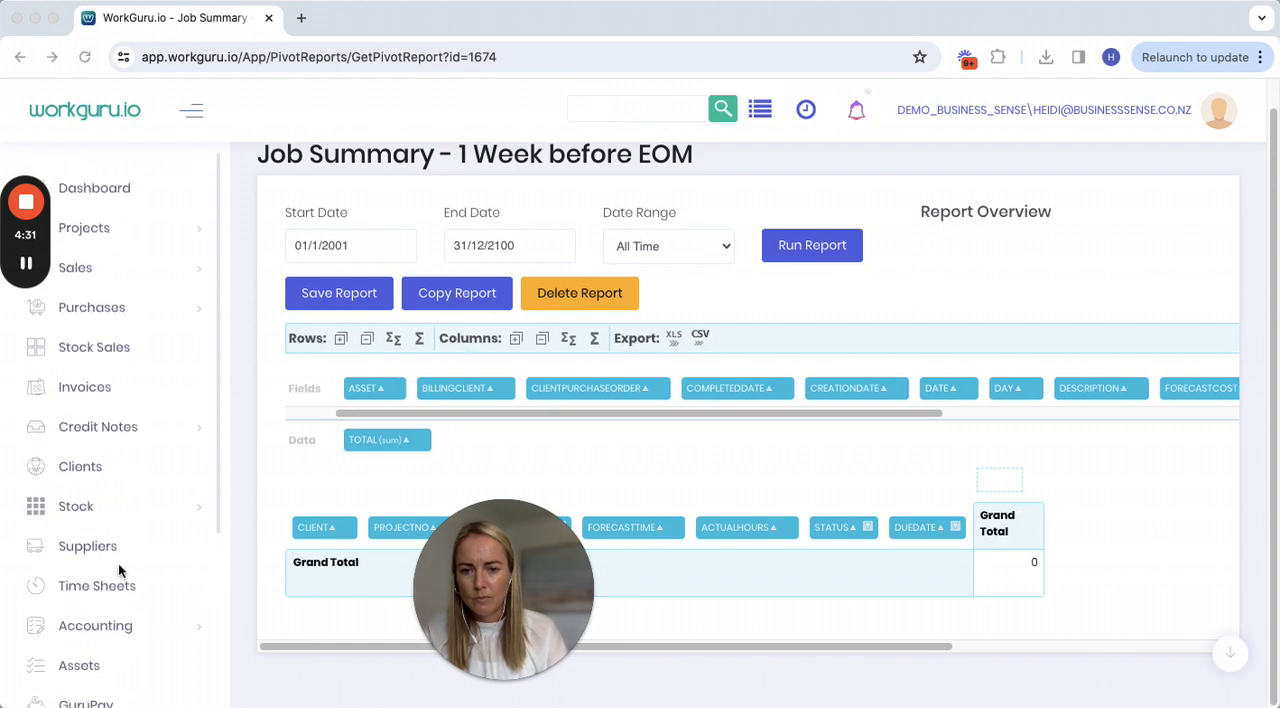
pyautogui.scroll(-5, 118, 570)
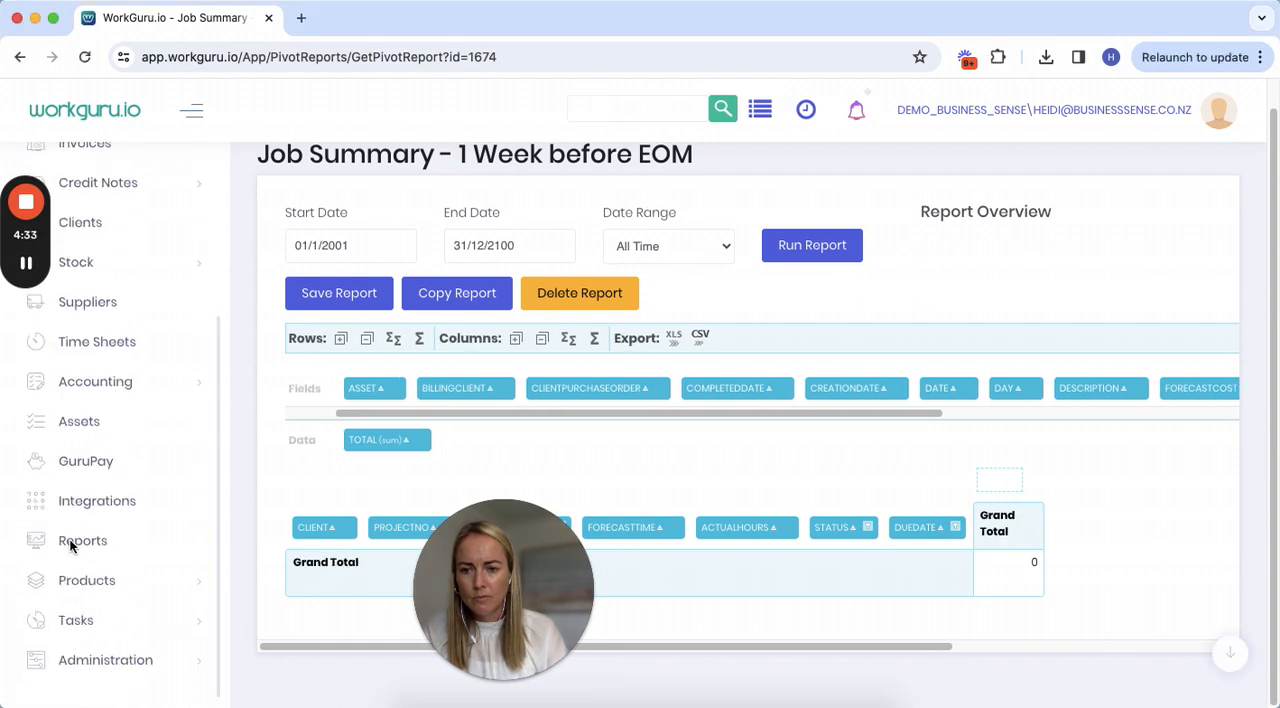
pyautogui.click(82, 545)
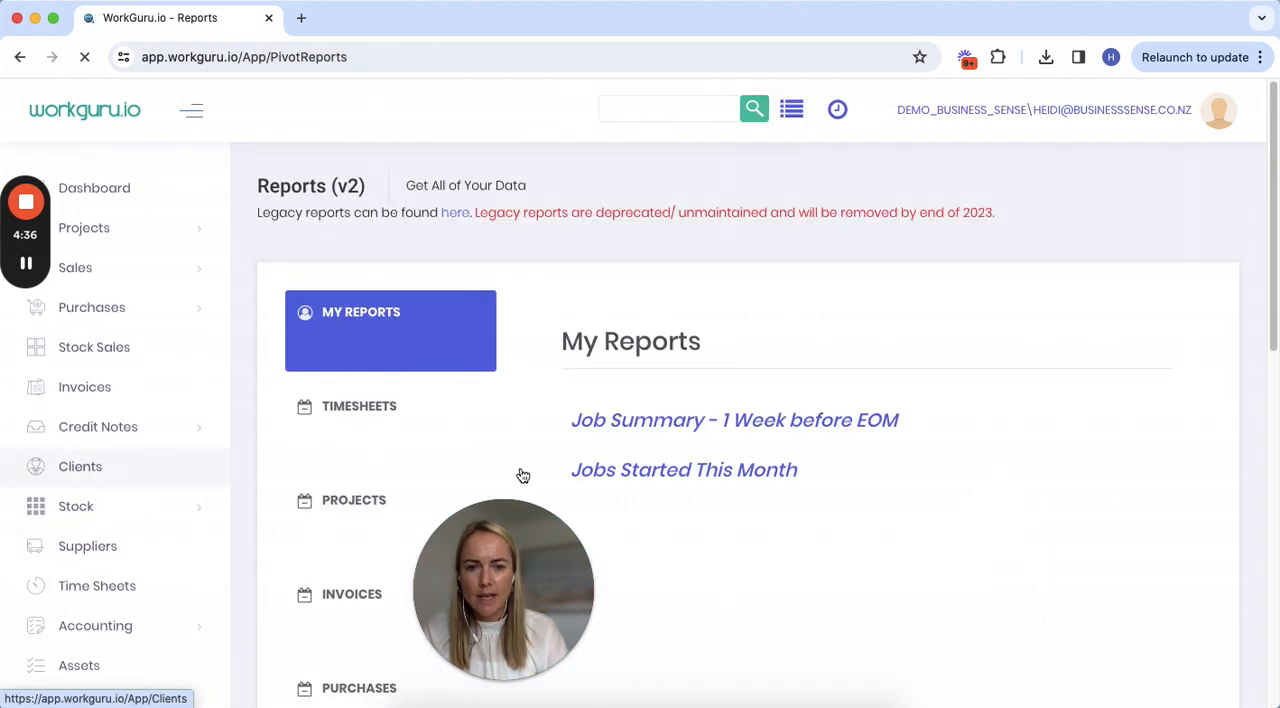
pyautogui.click(734, 420)
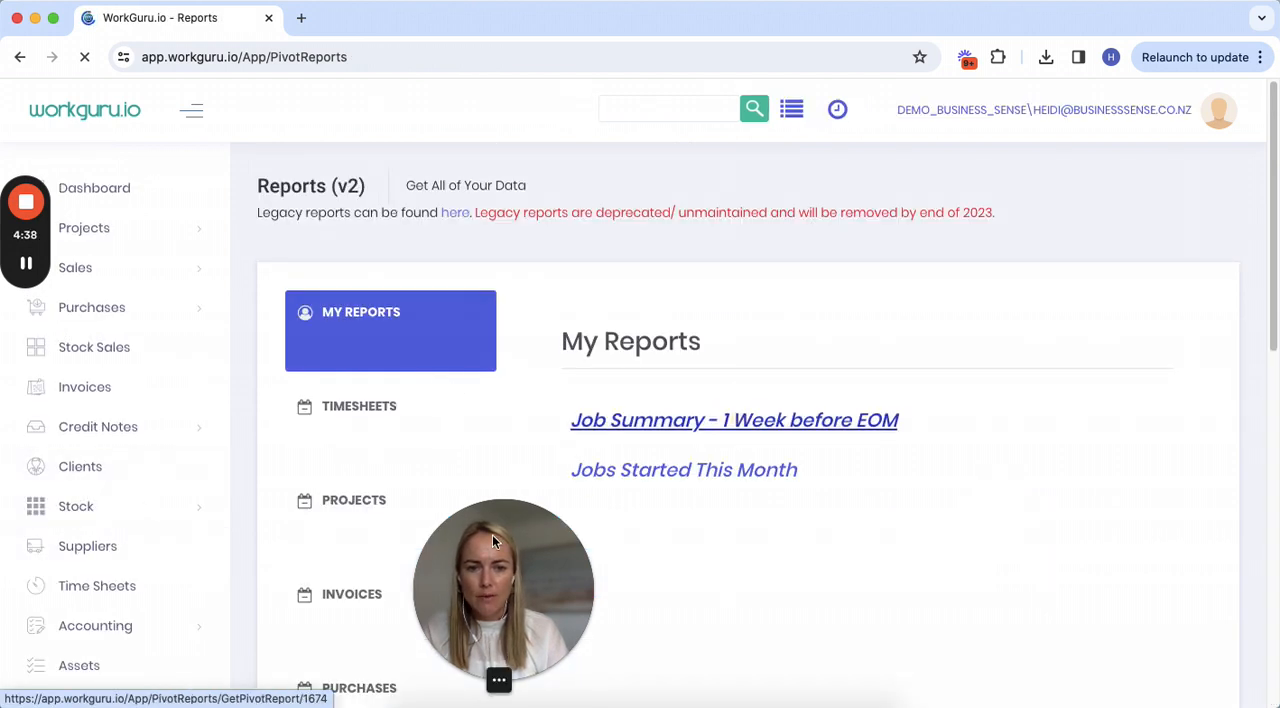
pyautogui.moveTo(494, 534); pyautogui.dragTo(156, 566)
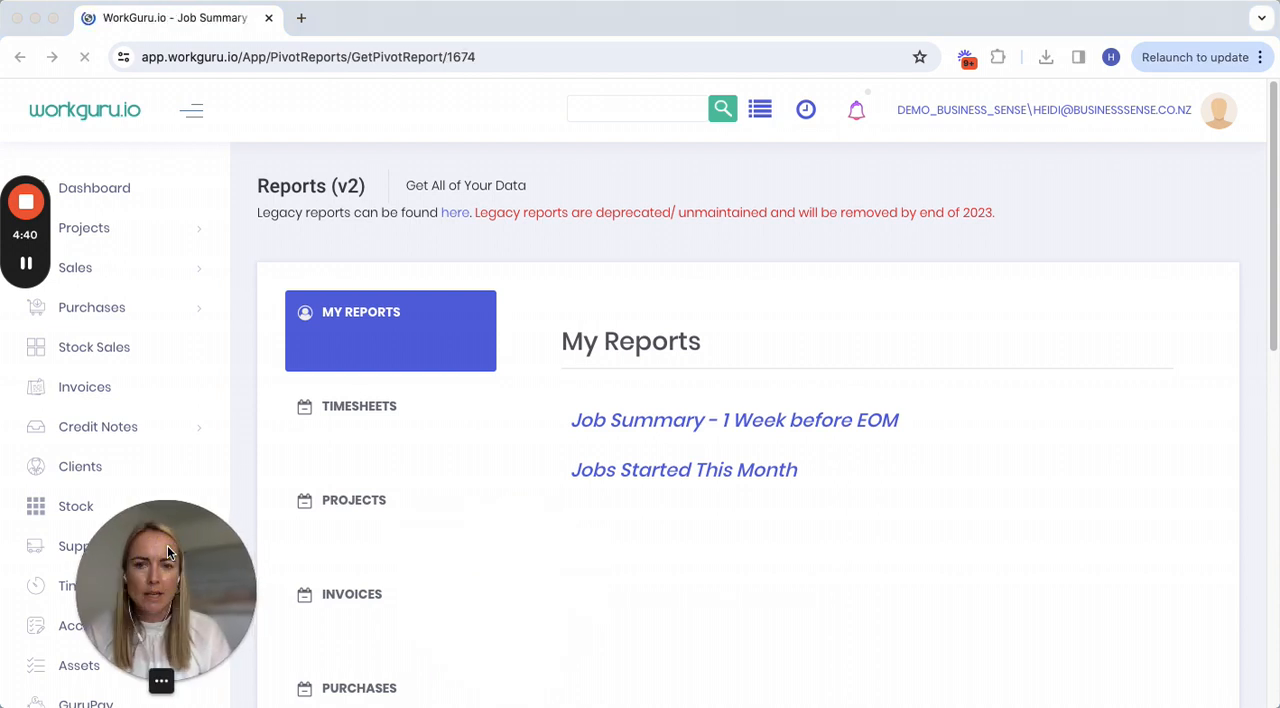